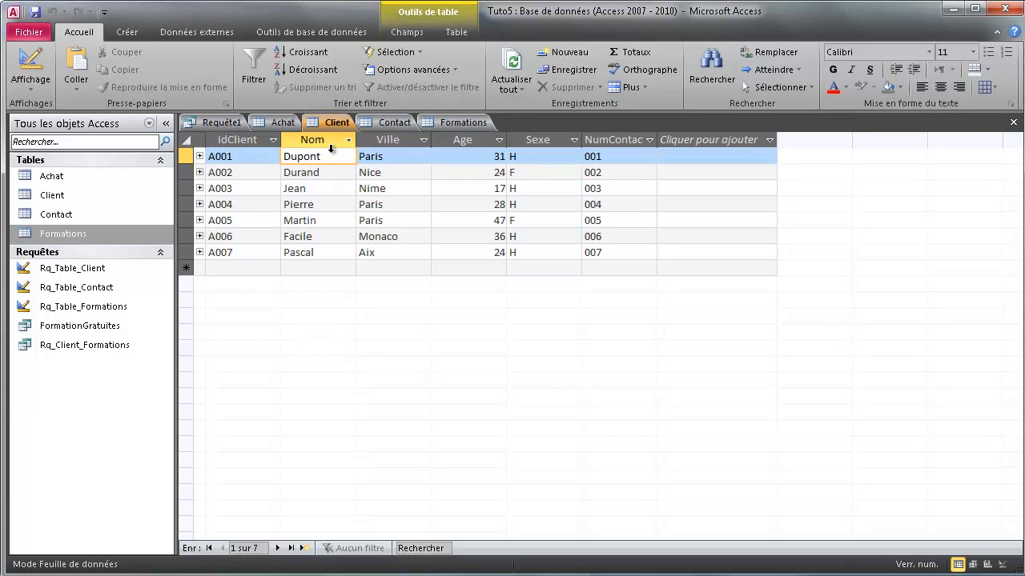
# Step: Write INSERT INTO in the SQL of Requête1 and move that text to the Word document Créer un client dupont.docx
pyautogui.click(221, 122)
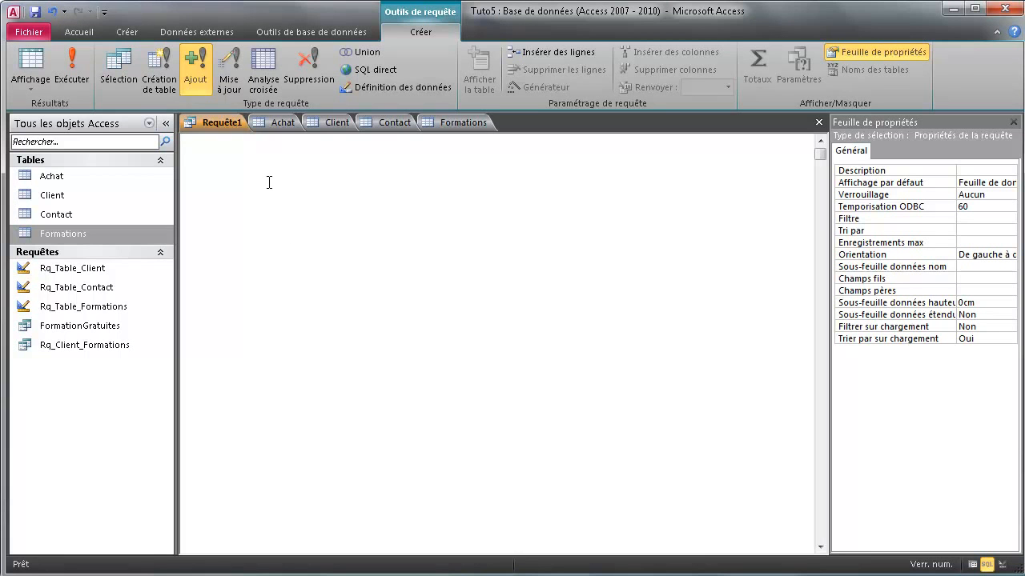
pyautogui.click(346, 124)
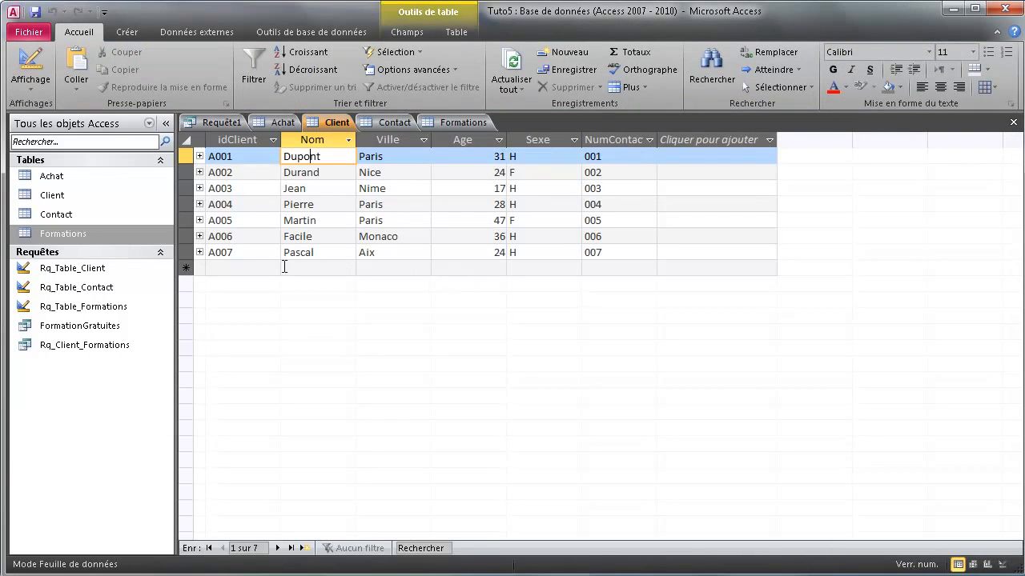
pyautogui.click(210, 123)
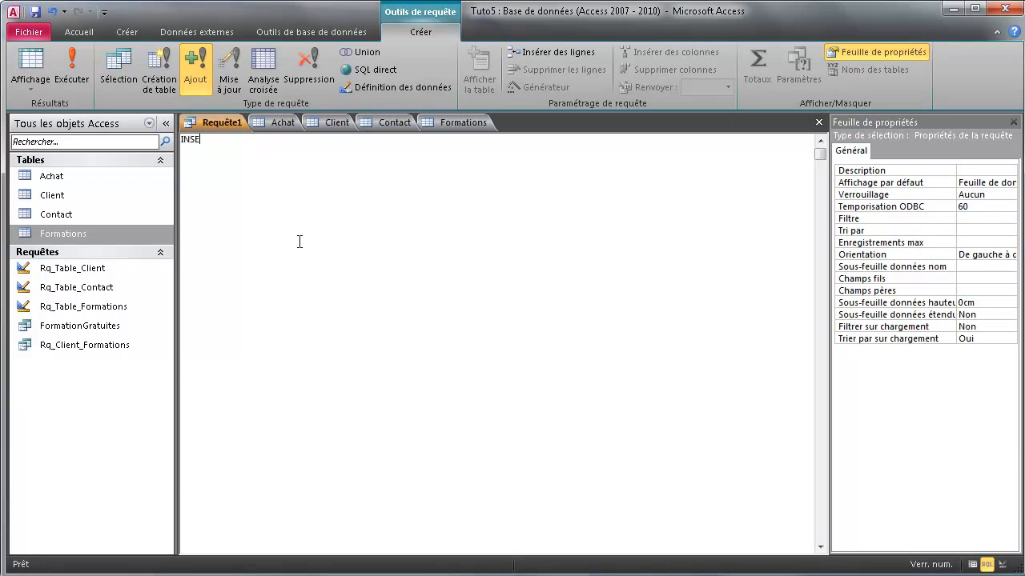
pyautogui.write('INSERT INTO')
pyautogui.moveTo(232, 140); pyautogui.dragTo(185, 141)
pyautogui.moveTo(261, 154); pyautogui.dragTo(181, 140)
pyautogui.hotkey('ctrl', 'c')
pyautogui.press('BackSpace')
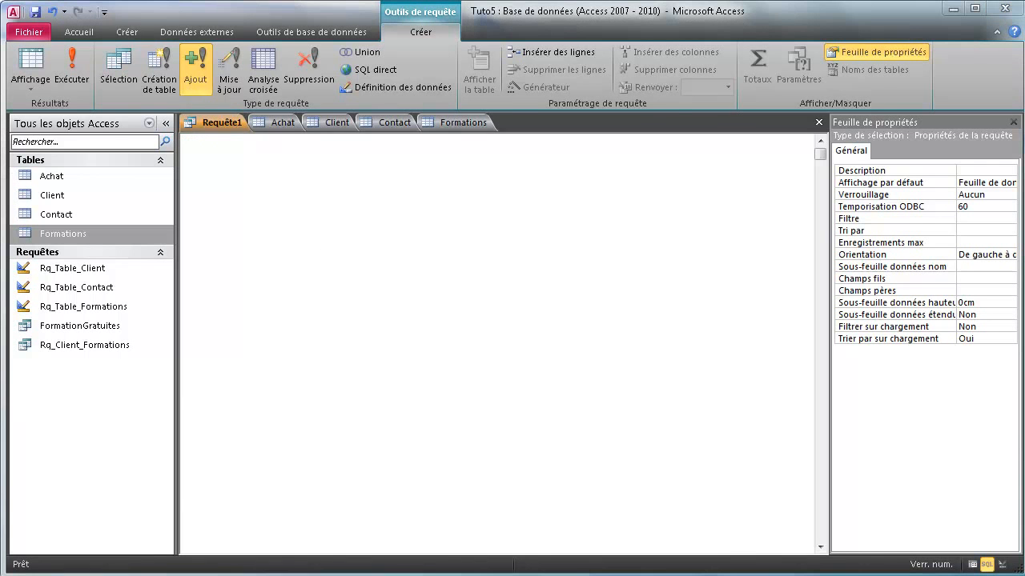
pyautogui.hotkey('alt', 'Tab')
pyautogui.hotkey('ctrl', 'v')
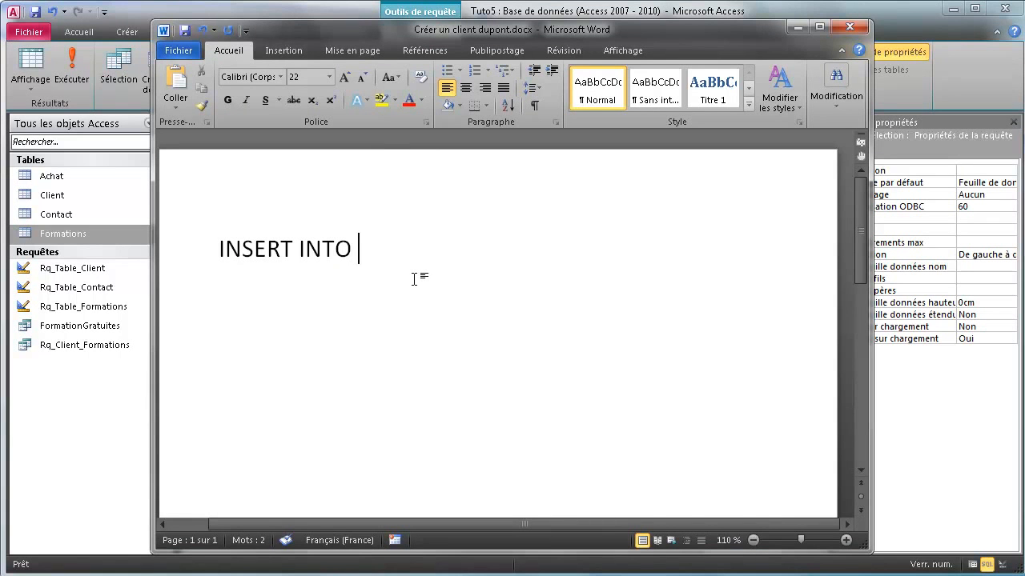
# Step: Continue the statement in Word with the Client table and its field list (idClient, Nom, Ville, Age, Sexe, numContact)
pyautogui.write('Client')
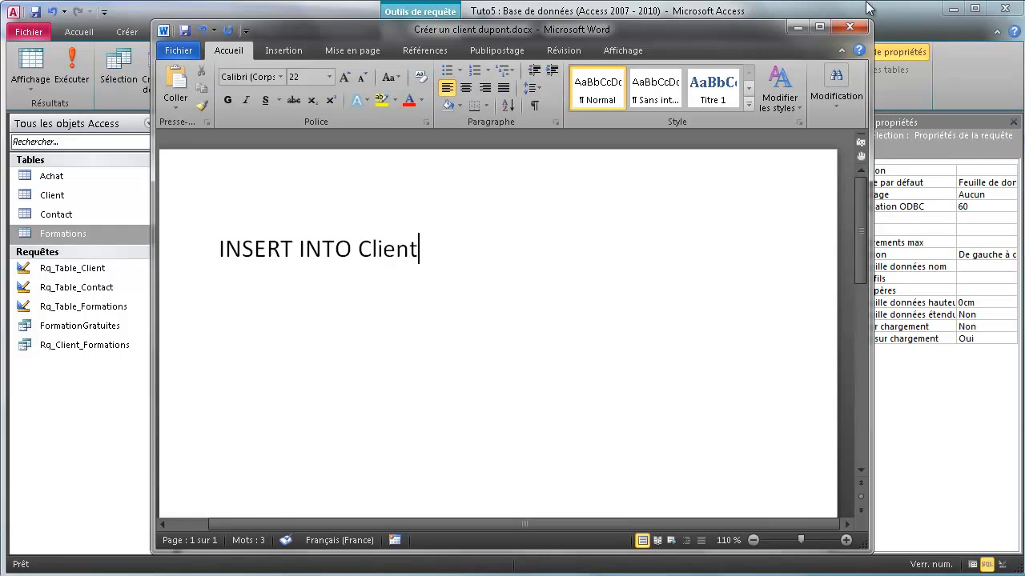
pyautogui.click(797, 27)
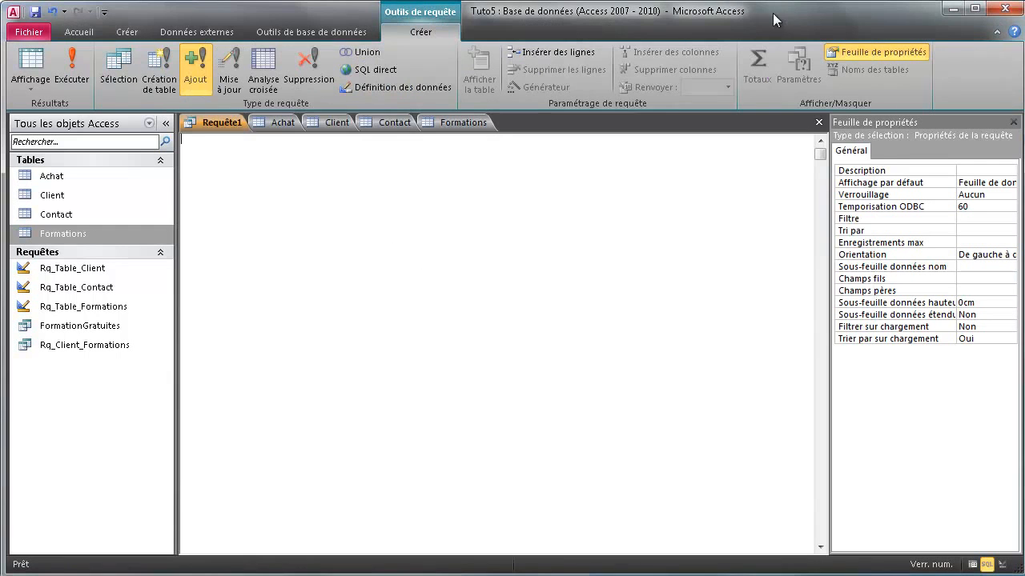
pyautogui.click(334, 127)
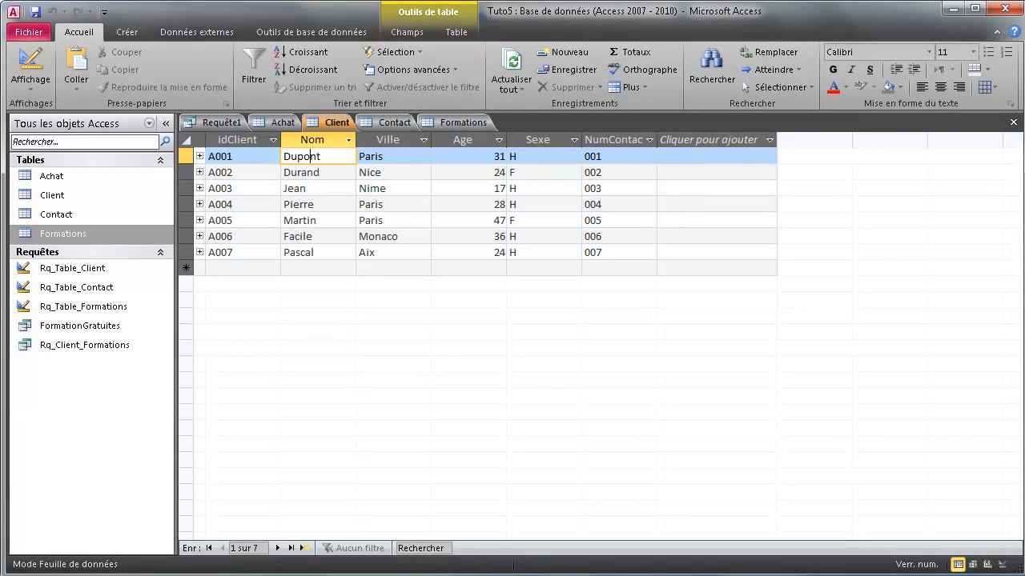
pyautogui.hotkey('alt', 'Tab')
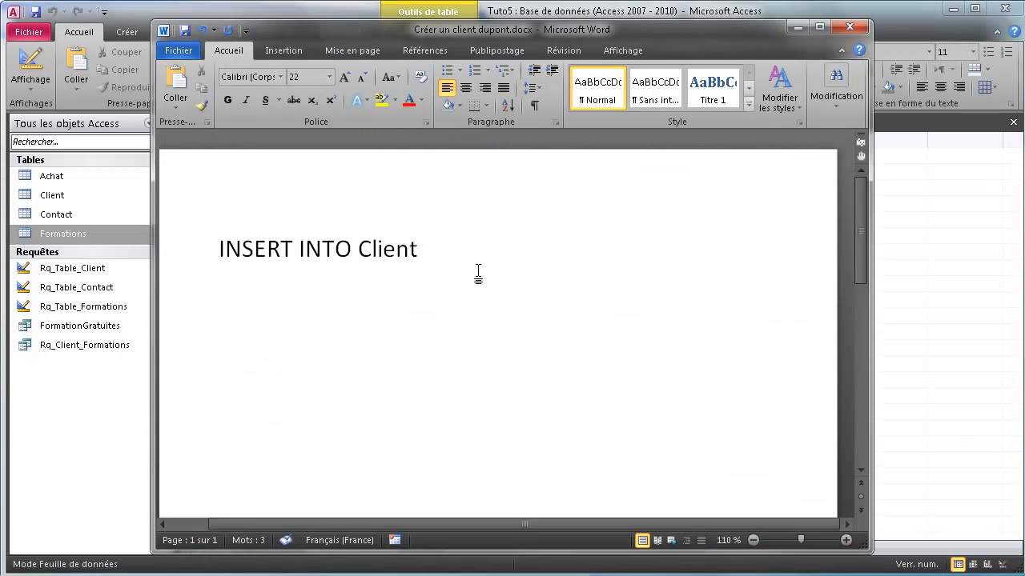
pyautogui.write('(idClient')
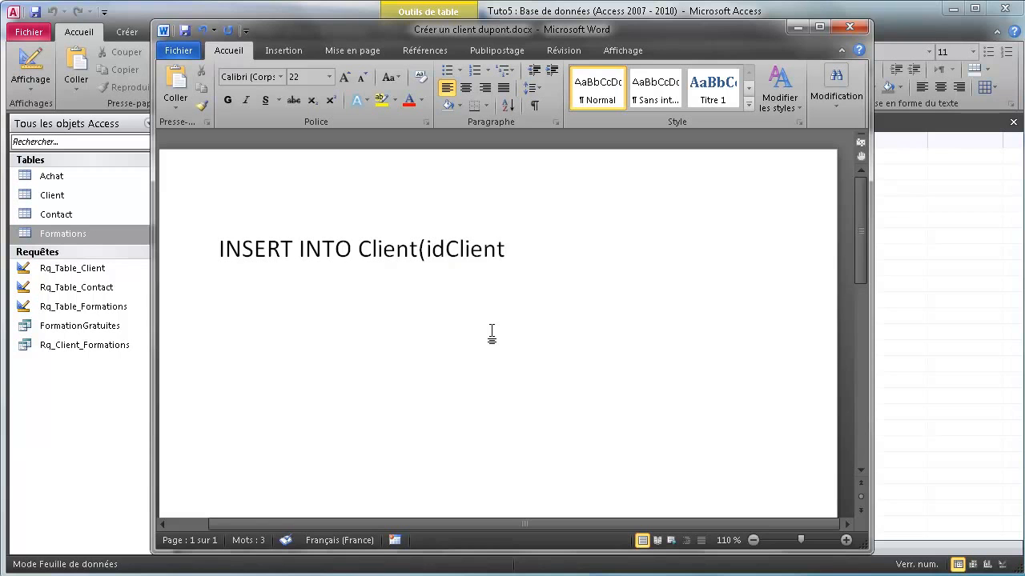
pyautogui.write(', Nom,')
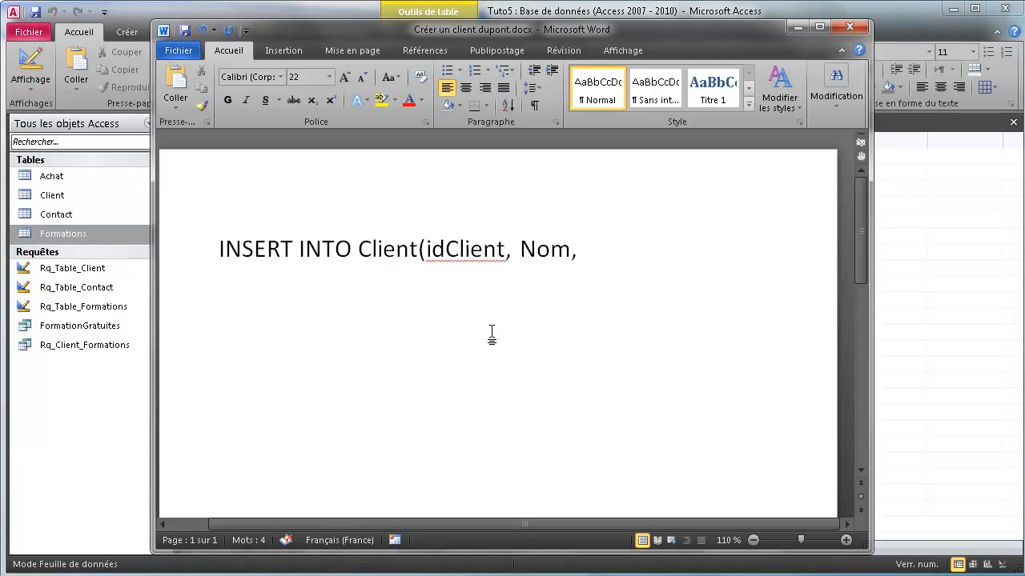
pyautogui.write(' Ville, A')
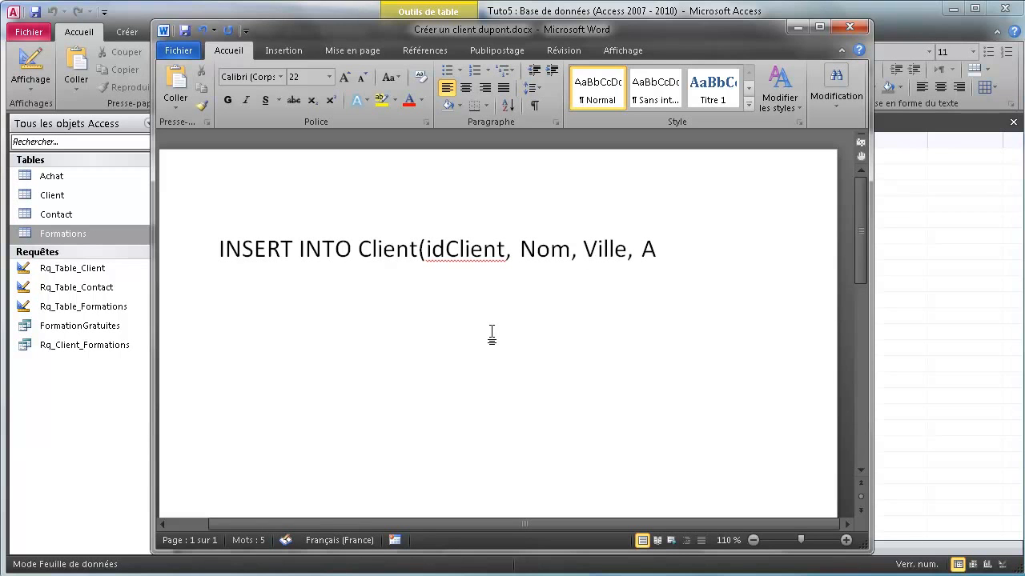
pyautogui.write('ge, Sexe, numCo')
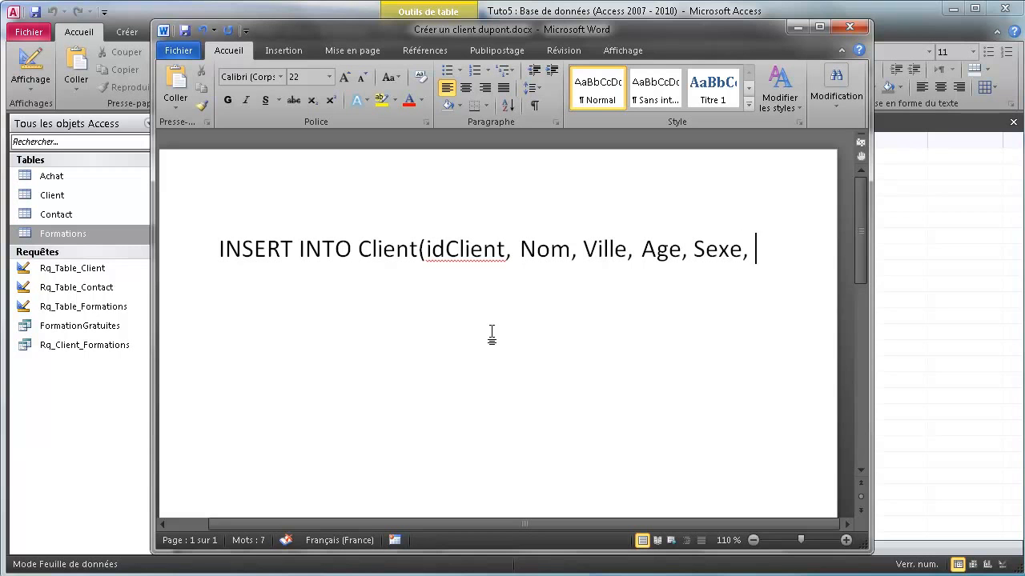
pyautogui.write('ntact')
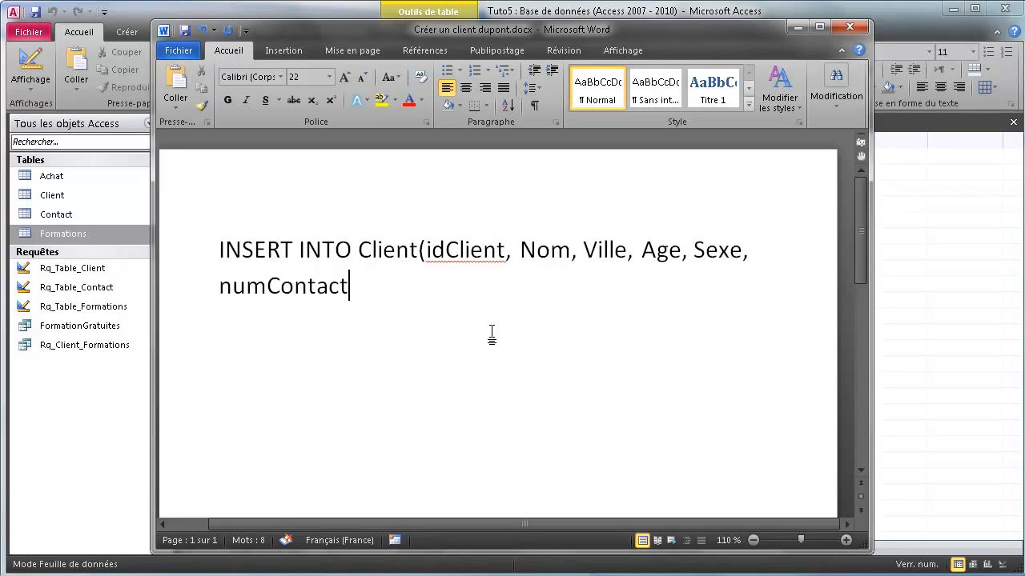
pyautogui.write(')')
# Step: Add a VALUES line with the quoted client ID, client's name, Nice, 17, H and contact number, ending with a semicolon
pyautogui.press('Return')
pyautogui.write('V')
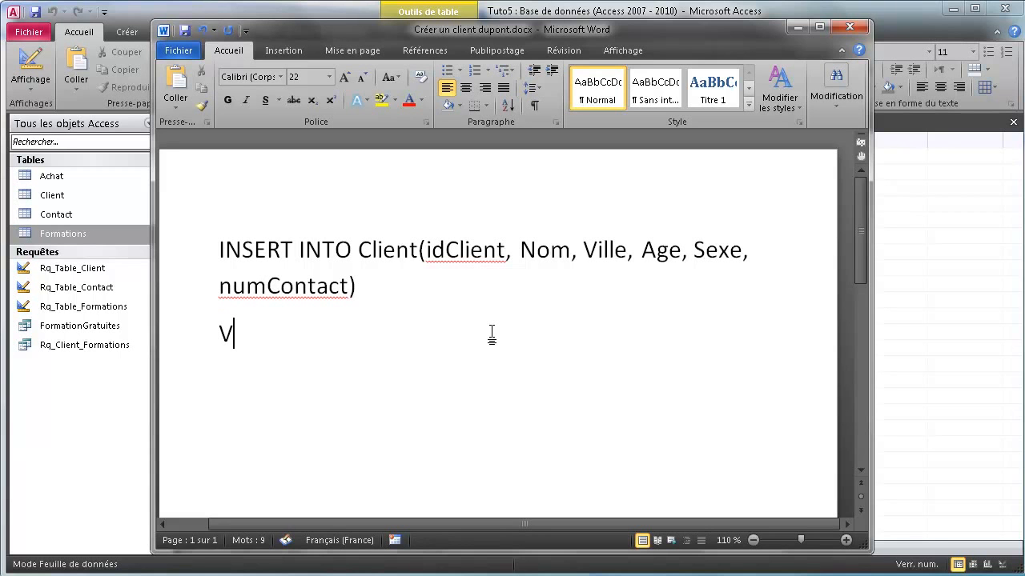
pyautogui.write('ALUES')
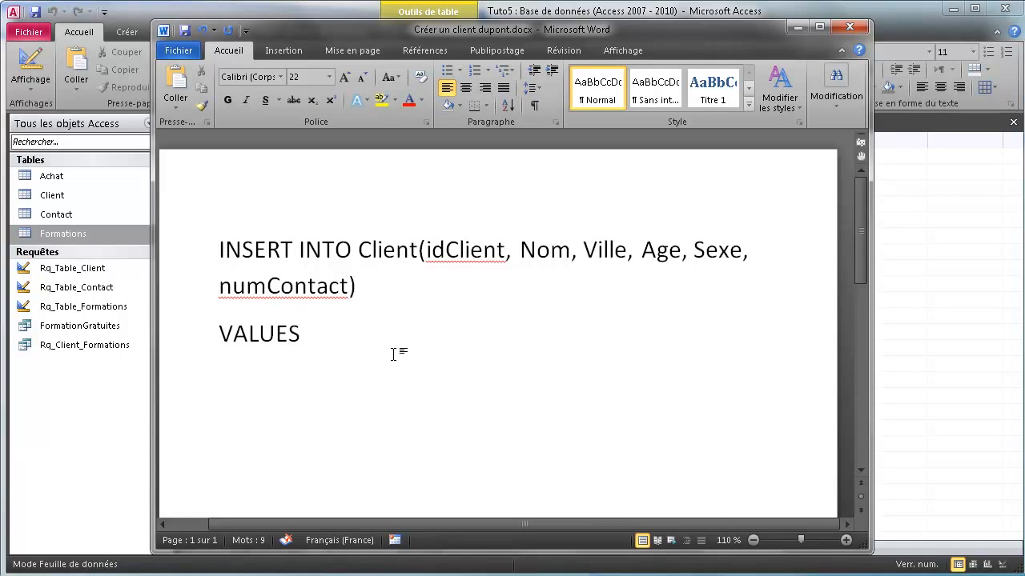
pyautogui.write('(« B')
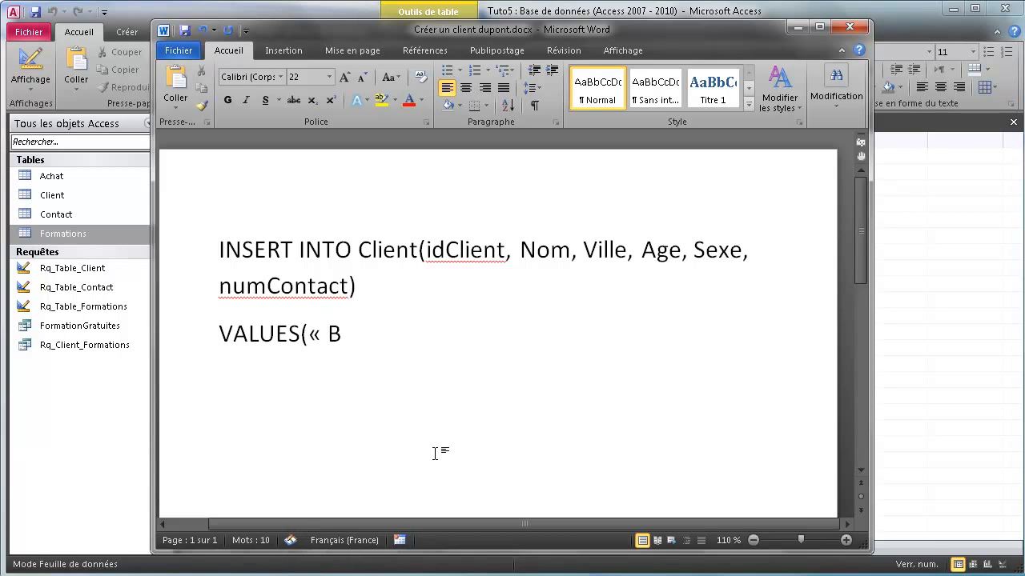
pyautogui.write('001 »')
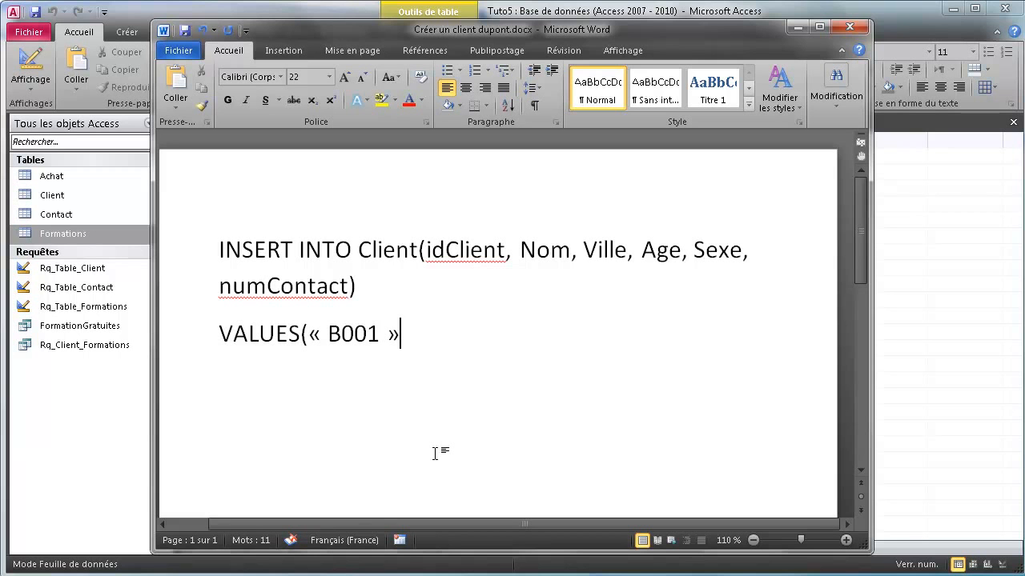
pyautogui.write(', «Dupont')
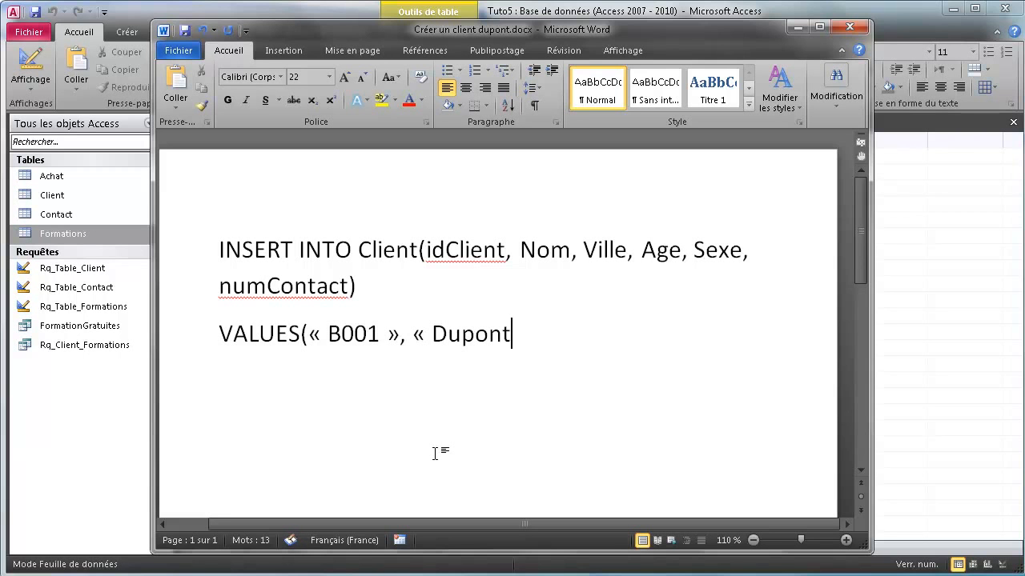
pyautogui.write(' », « Nice')
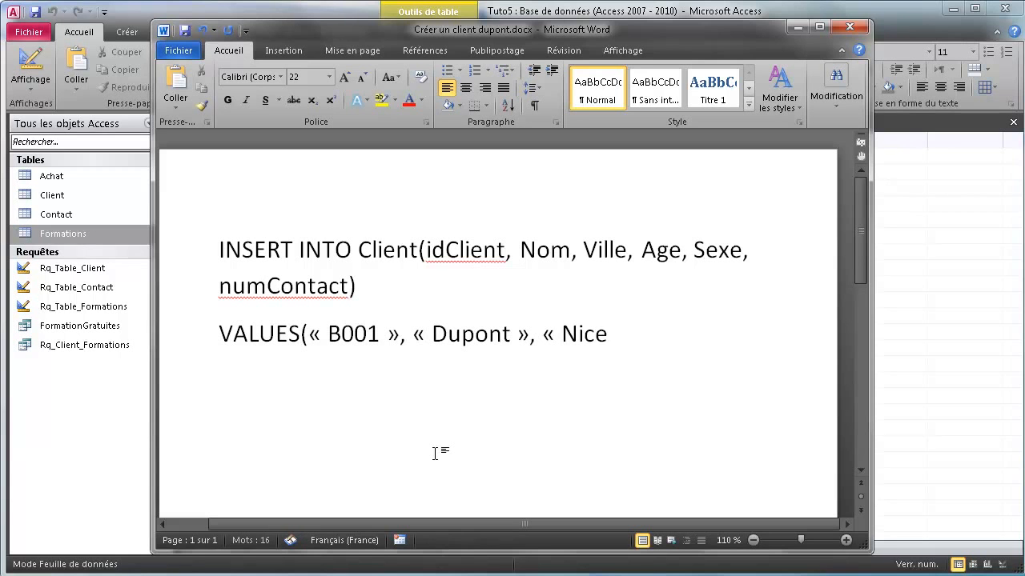
pyautogui.write(' », « 17 », «')
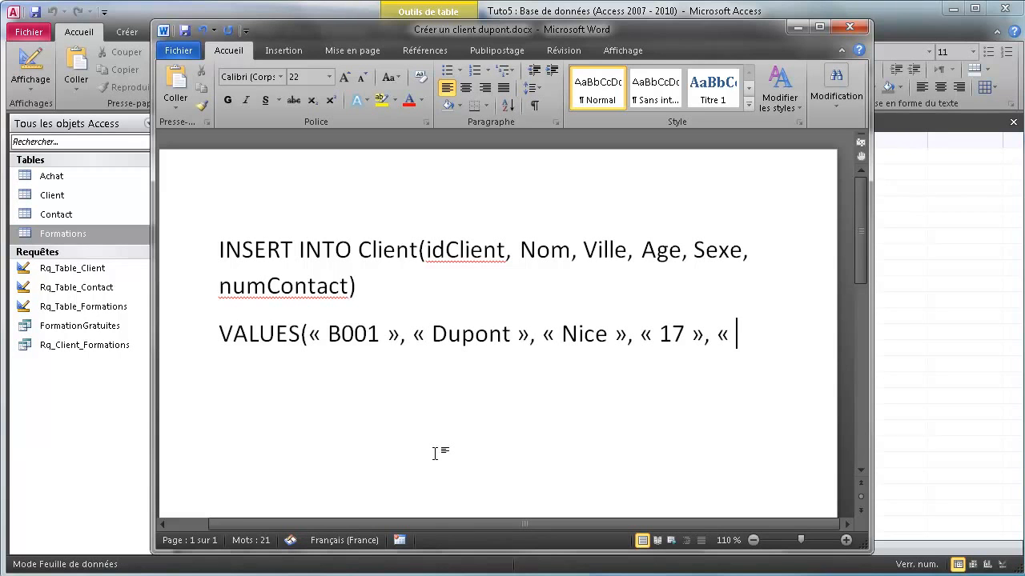
pyautogui.write('H », ')
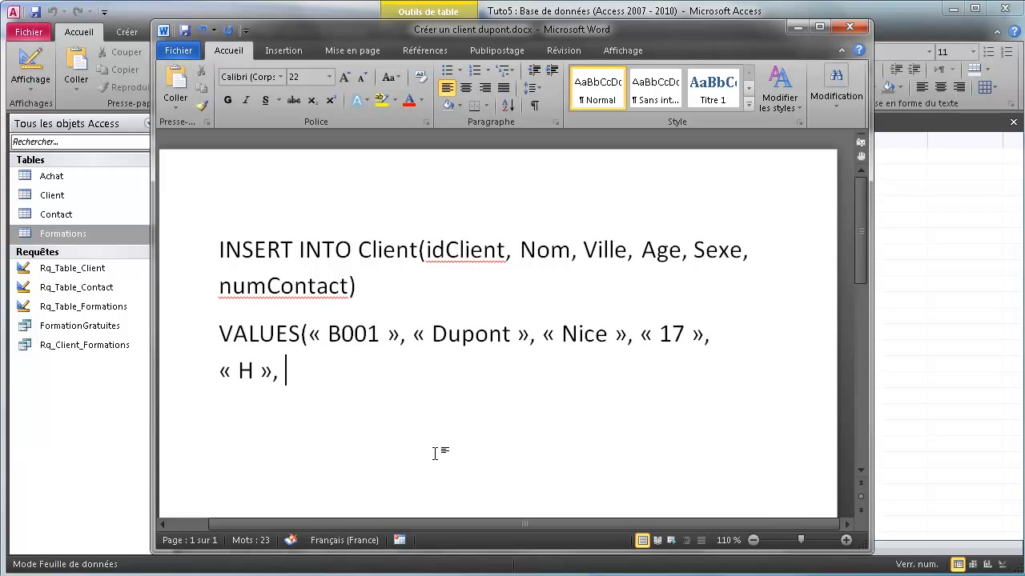
pyautogui.write('0')
pyautogui.press('BackSpace')
pyautogui.write('« 008')
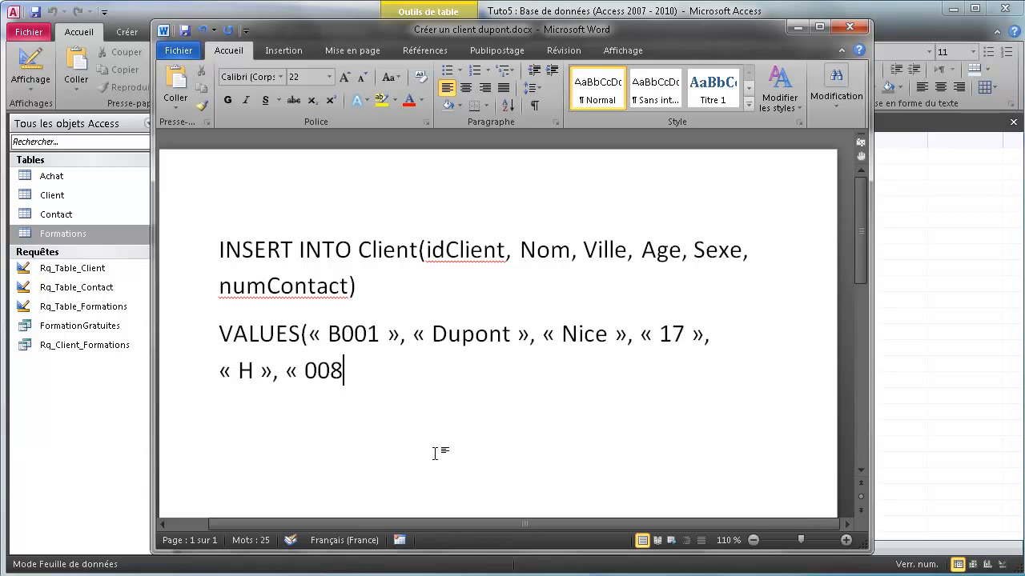
pyautogui.write(' ») ;')
# Step: Copy the complete INSERT INTO statement from Word into the SQL of Requête1 in Access
pyautogui.moveTo(397, 366); pyautogui.dragTo(206, 259)
pyautogui.hotkey('ctrl', 'c')
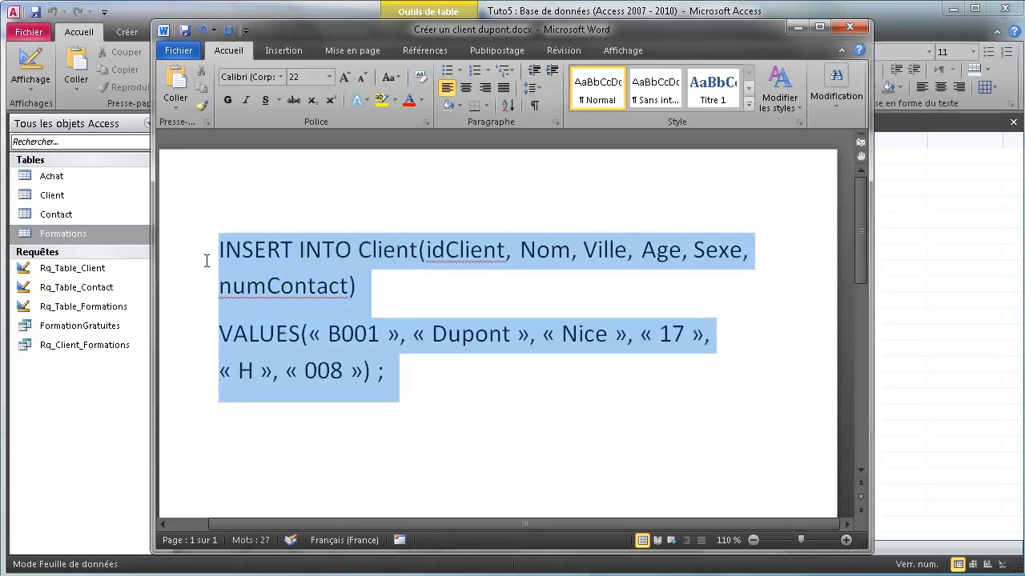
pyautogui.click(933, 264)
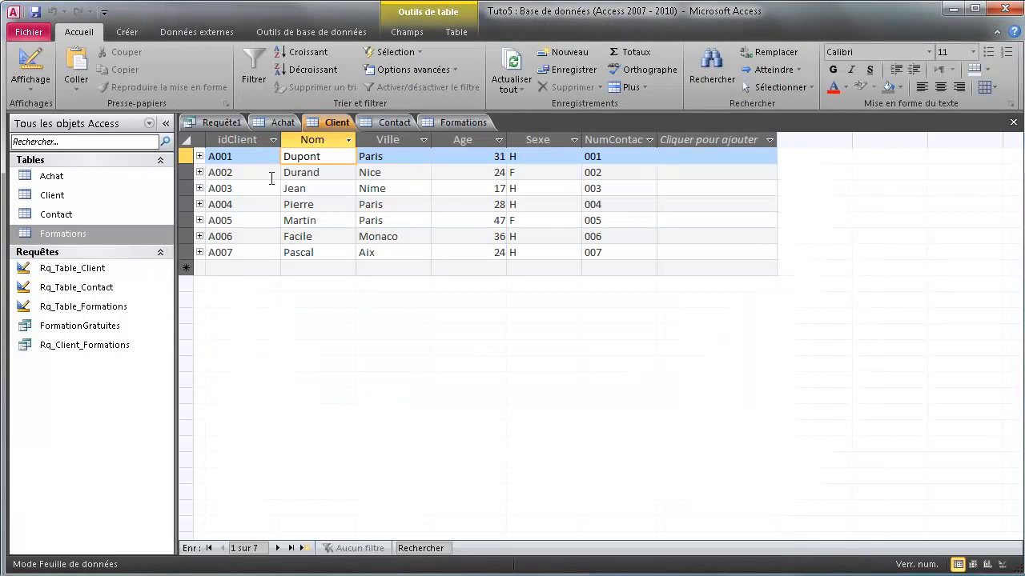
pyautogui.click(214, 121)
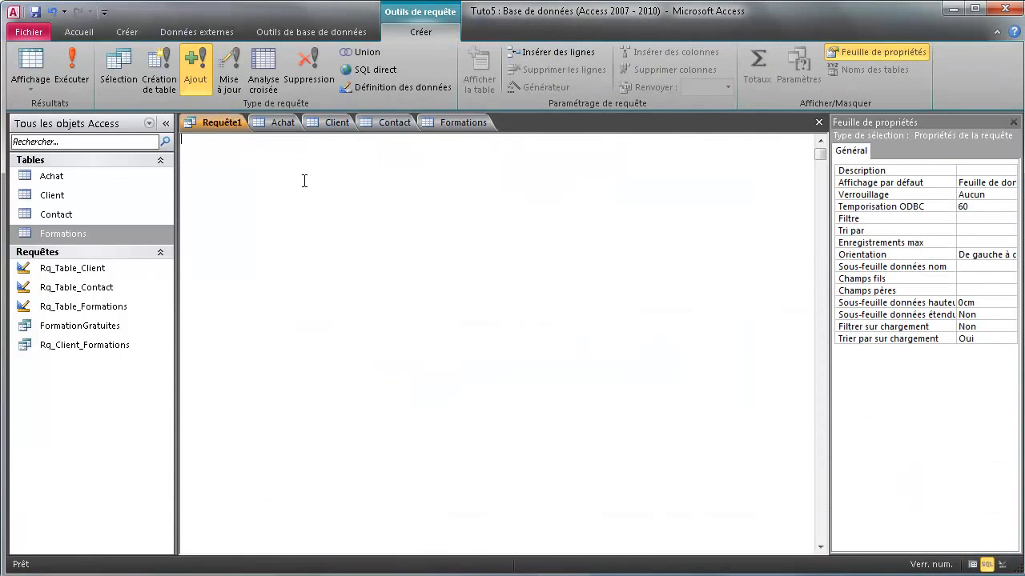
pyautogui.hotkey('ctrl', 'v')
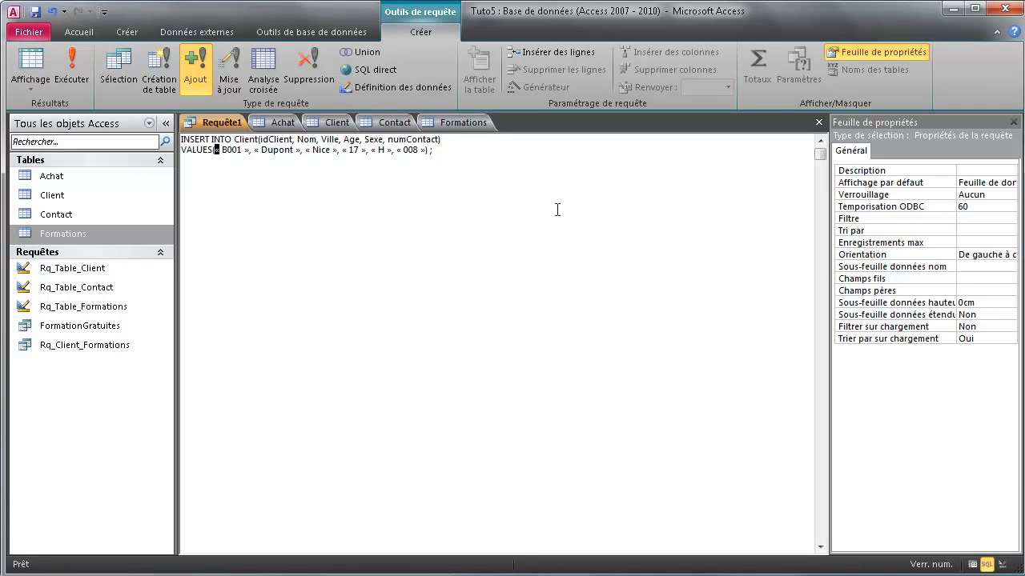
# Step: Try to run the append query Requête1
pyautogui.click(508, 172)
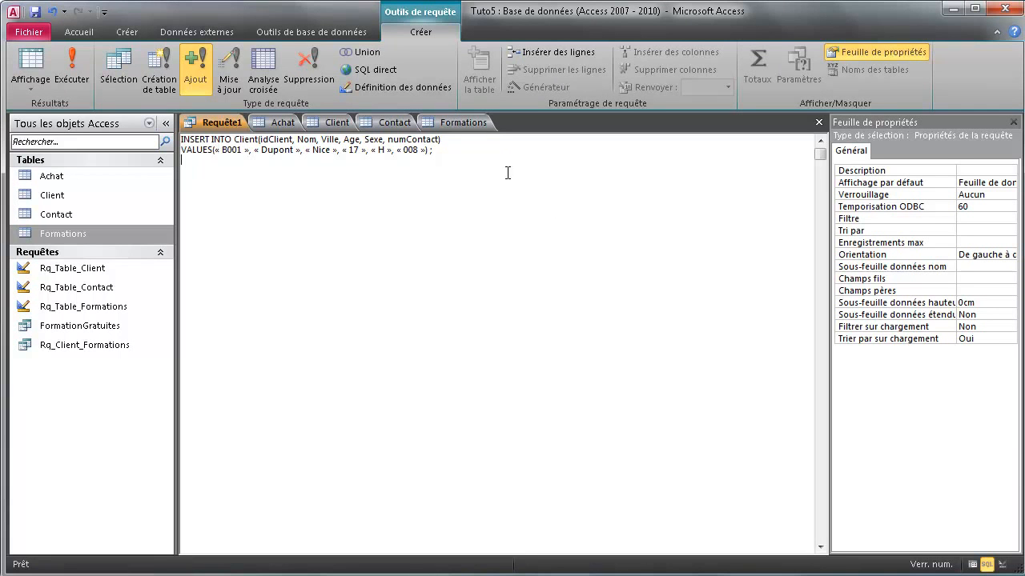
pyautogui.click(71, 68)
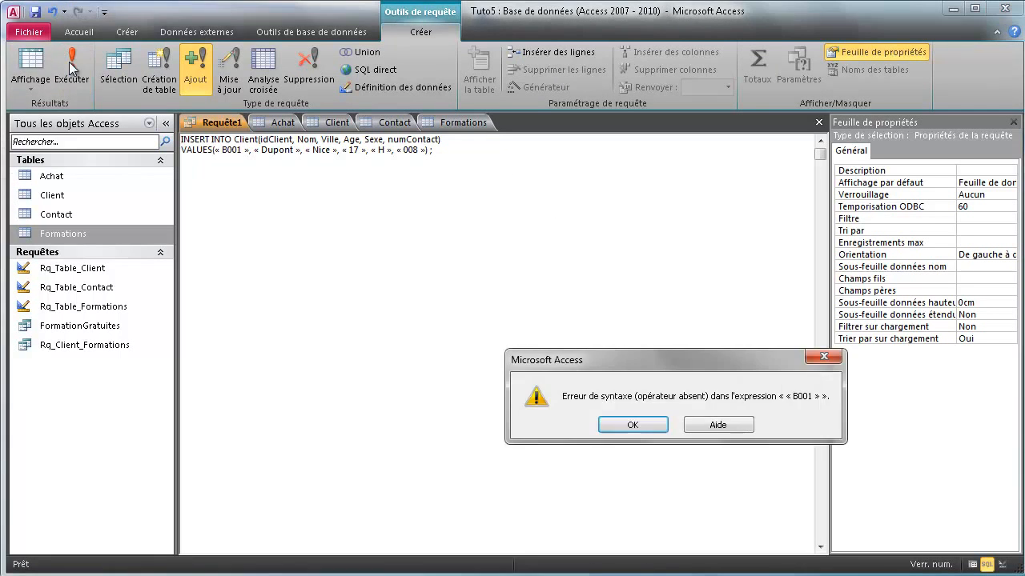
pyautogui.click(626, 426)
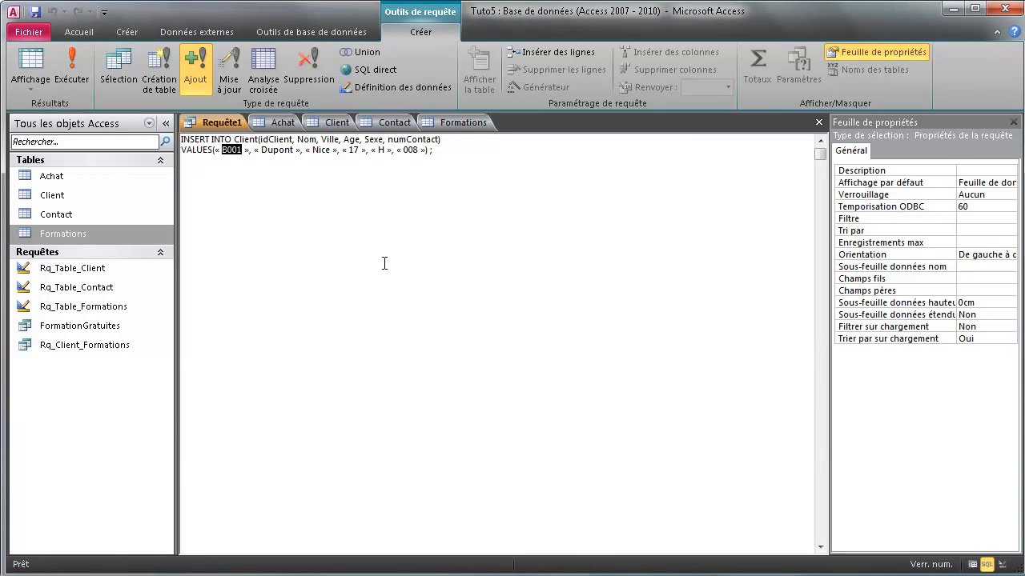
# Step: Replace the guillemets and inner spaces around the client ID value with straight double quotes
pyautogui.press('Left')
pyautogui.press('BackSpace')
pyautogui.press('BackSpace')
pyautogui.write('"')
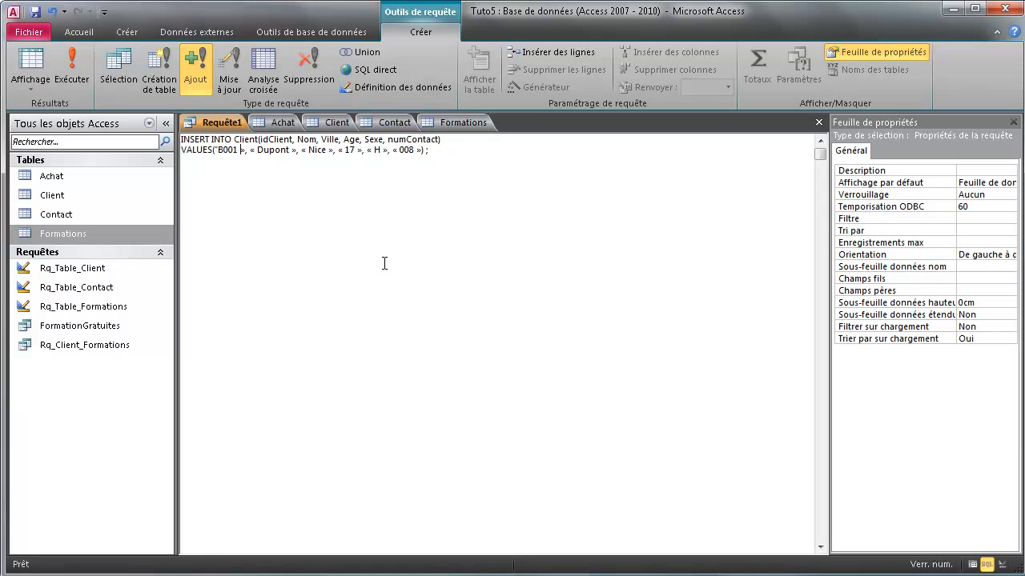
pyautogui.press('BackSpace')
pyautogui.press('BackSpace')
pyautogui.write('"')
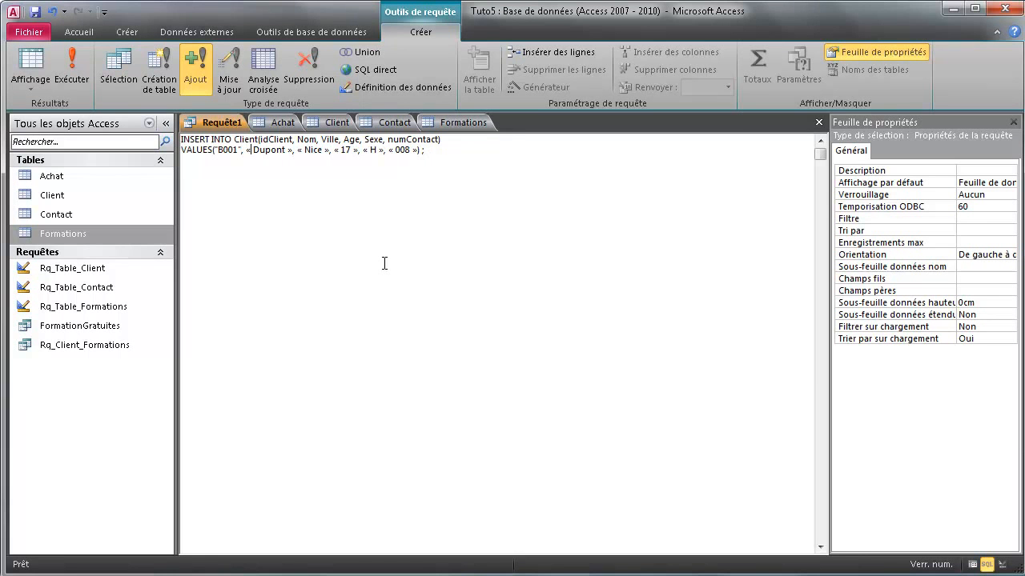
# Step: Replace the guillemets and inner spaces around the client's name value with straight double quotes
pyautogui.press('BackSpace')
pyautogui.press('BackSpace')
pyautogui.write('"')
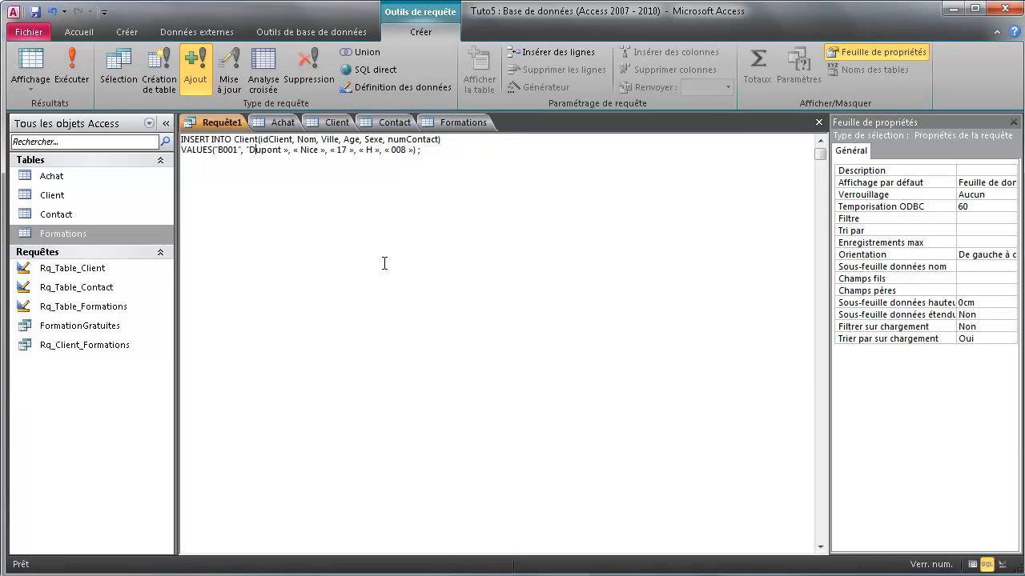
pyautogui.press('BackSpace')
pyautogui.press('BackSpace')
pyautogui.write('"')
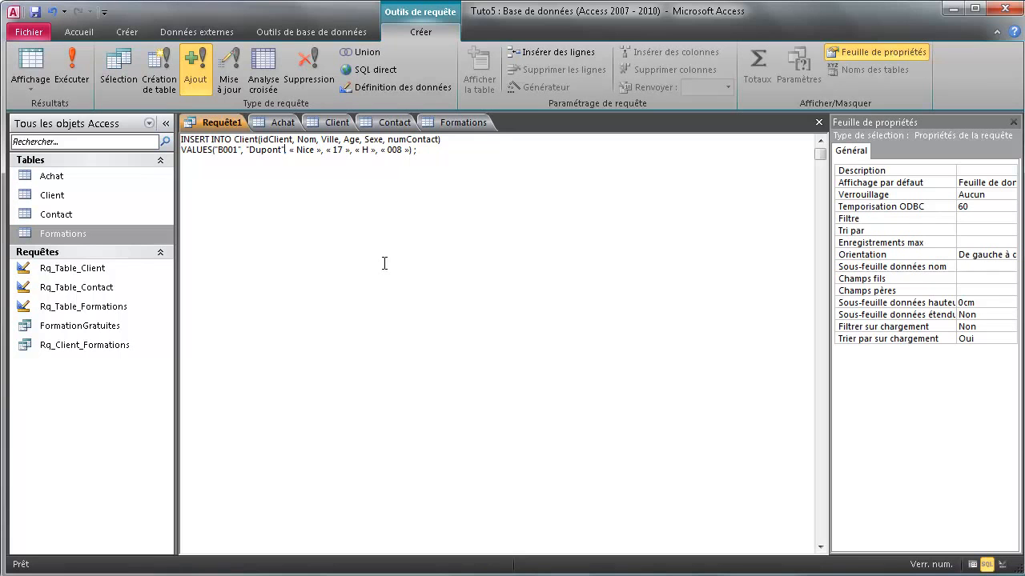
# Step: Replace the guillemets and inner spaces around the city value Nice with straight double quotes
pyautogui.press('BackSpace')
pyautogui.press('BackSpace')
pyautogui.write('"')
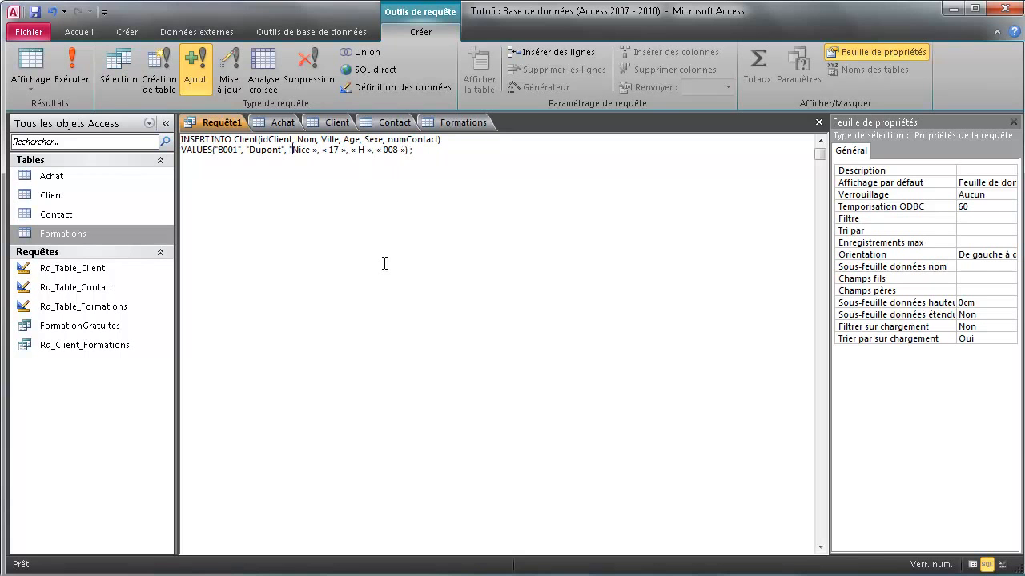
pyautogui.press('BackSpace')
pyautogui.press('BackSpace')
pyautogui.write('"')
# Step: Replace the guillemets and inner spaces around the age value 17 with straight double quotes
pyautogui.press('BackSpace')
pyautogui.press('BackSpace')
pyautogui.write('"')
pyautogui.press('Right')
pyautogui.press('Right')
pyautogui.press('Right')
pyautogui.press('BackSpace')
pyautogui.press('BackSpace')
pyautogui.press('BackSpace')
pyautogui.write('"')
# Step: Replace the guillemets and inner spaces around the values H and 008 with straight double quotes
pyautogui.press('BackSpace')
pyautogui.press('BackSpace')
pyautogui.write('"')
pyautogui.press('BackSpace')
pyautogui.press('BackSpace')
pyautogui.write('"')
pyautogui.press('Right')
pyautogui.press('BackSpace')
pyautogui.press('BackSpace')
pyautogui.write('"')
# Step: Run the append query Requête1 and accept adding the row to the Client table
pyautogui.click(71, 68)
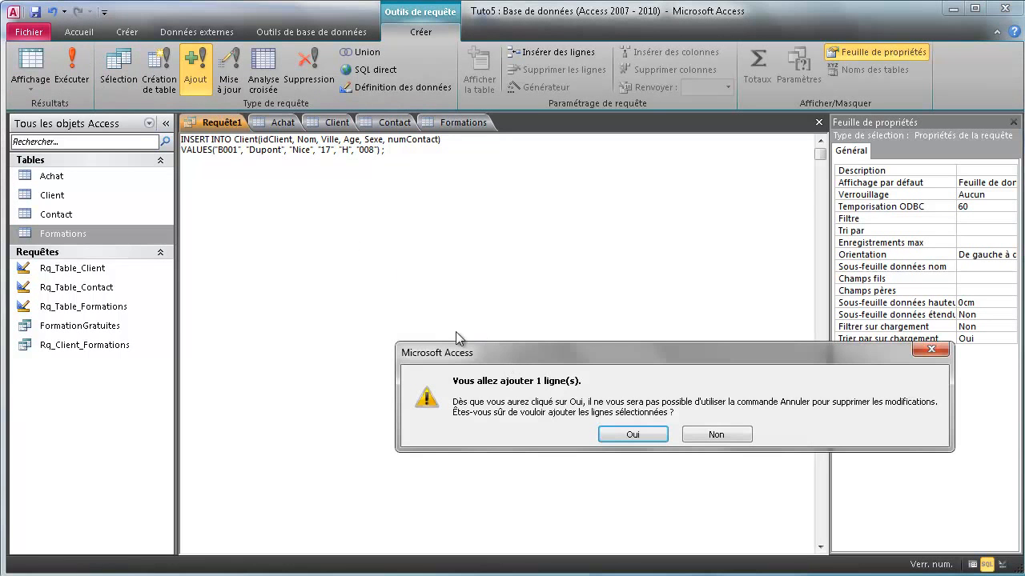
pyautogui.moveTo(570, 351); pyautogui.dragTo(390, 263)
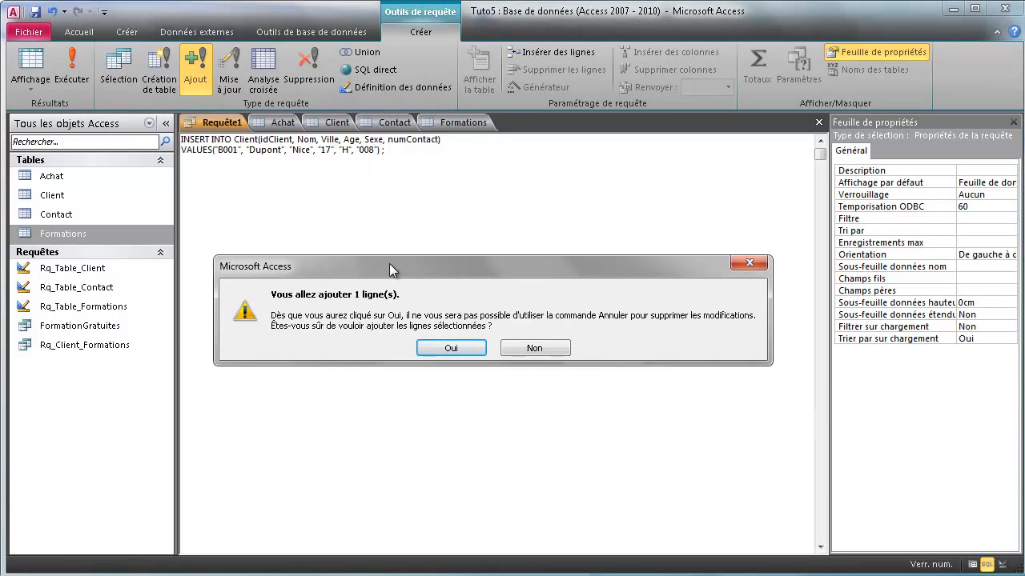
pyautogui.click(453, 349)
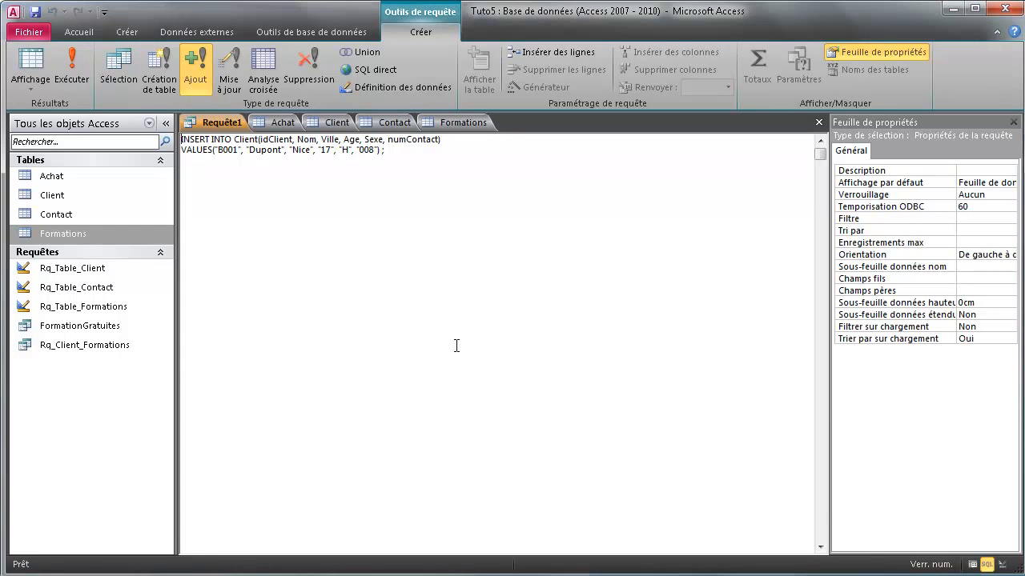
# Step: View the already open Client datasheet and close it
pyautogui.click(334, 124)
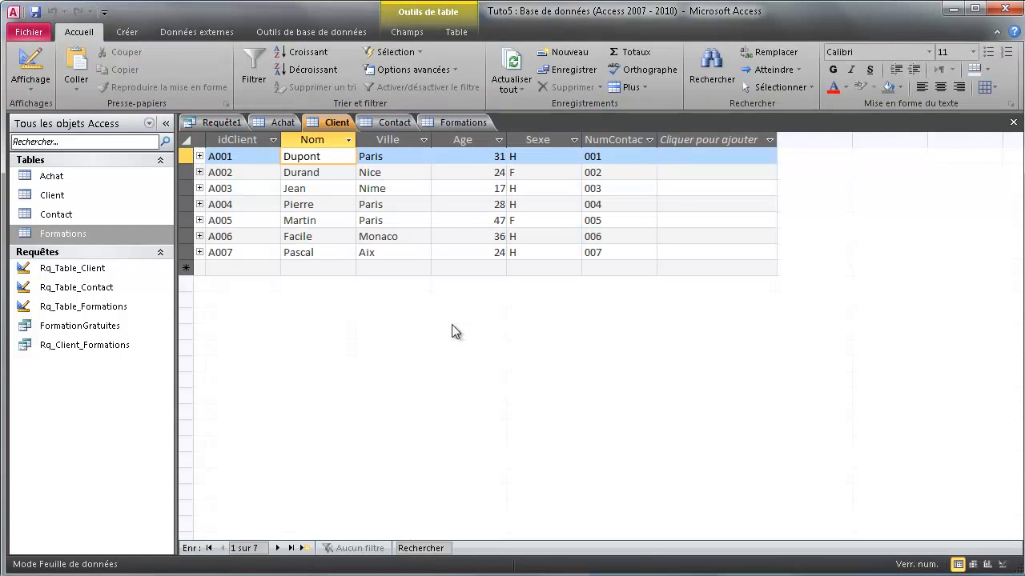
pyautogui.rightClick(343, 127)
pyautogui.click(370, 152)
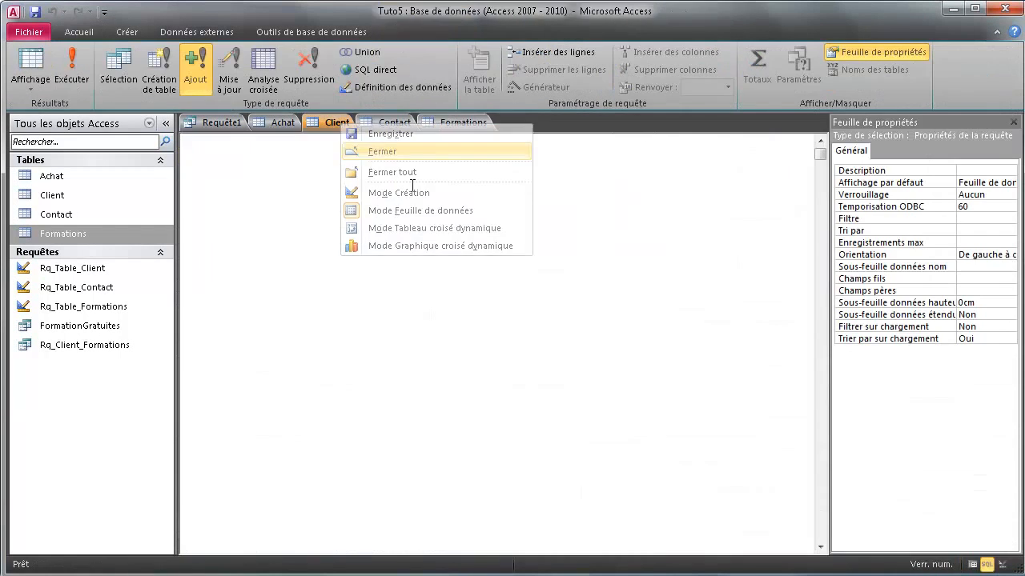
# Step: Try to run the append query Requête1 a second time
pyautogui.click(72, 71)
pyautogui.click(632, 434)
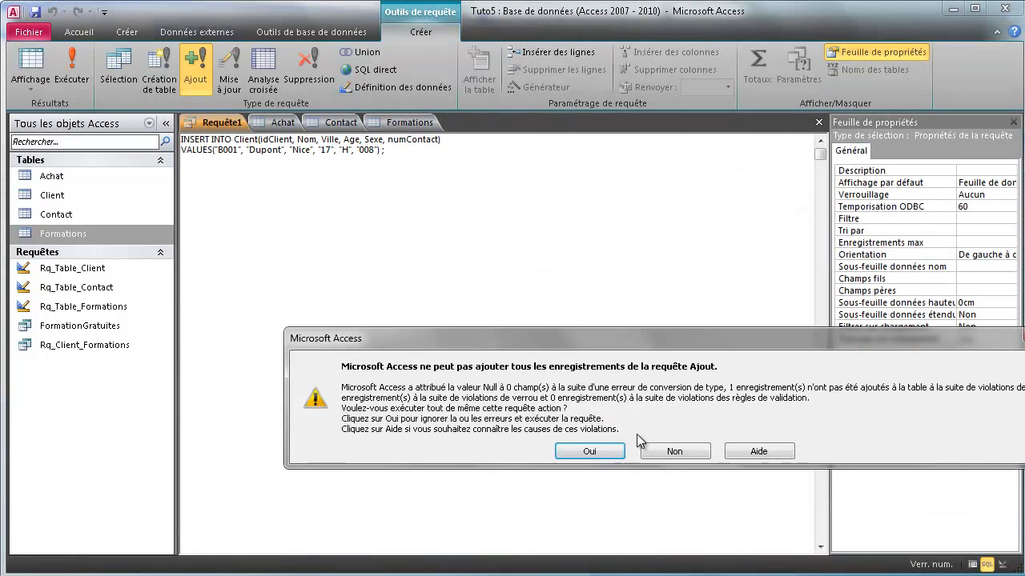
pyautogui.moveTo(545, 337); pyautogui.dragTo(483, 254)
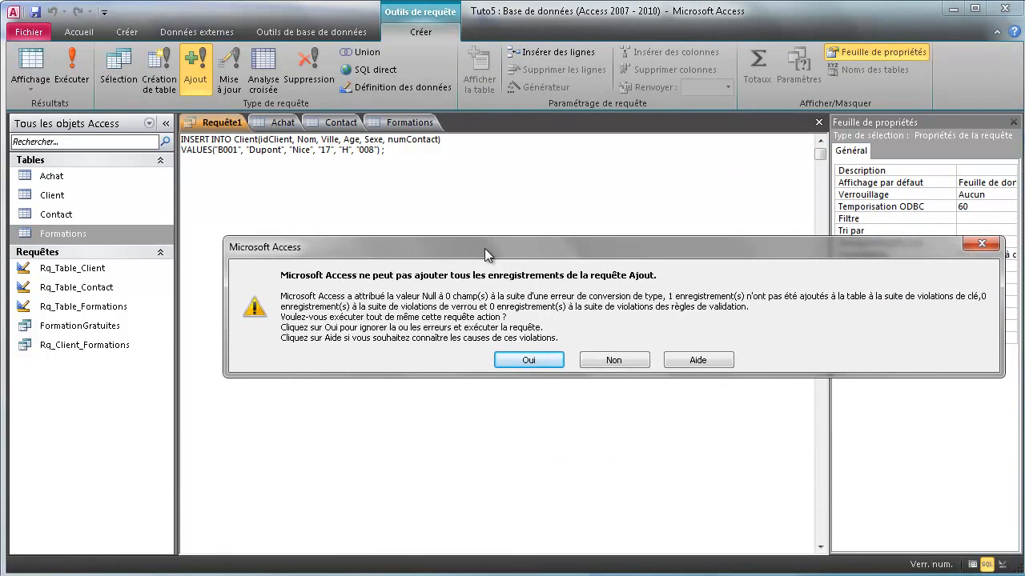
pyautogui.click(599, 356)
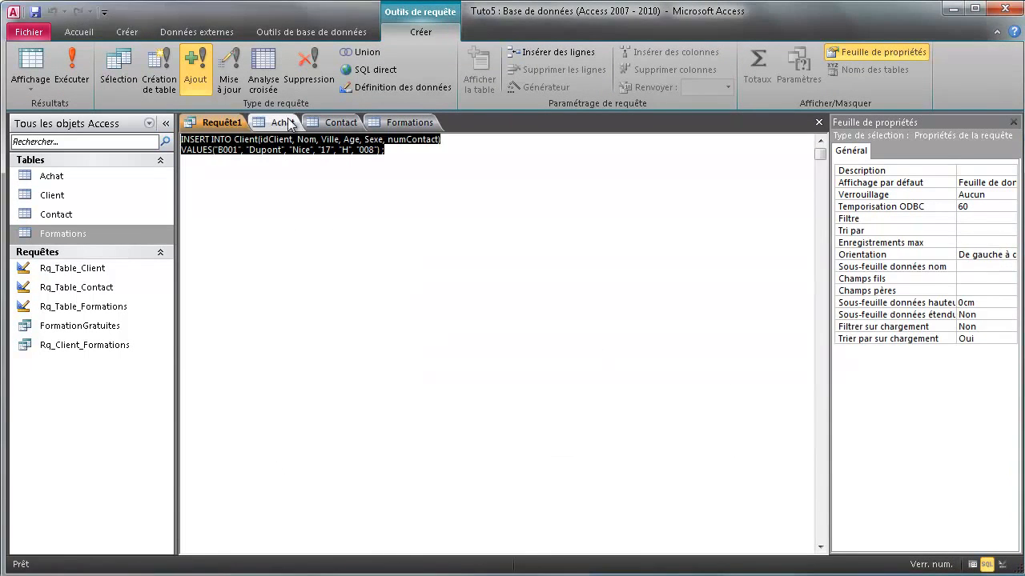
# Step: Reopen the Client table and check the record with idClient B001
pyautogui.doubleClick(62, 196)
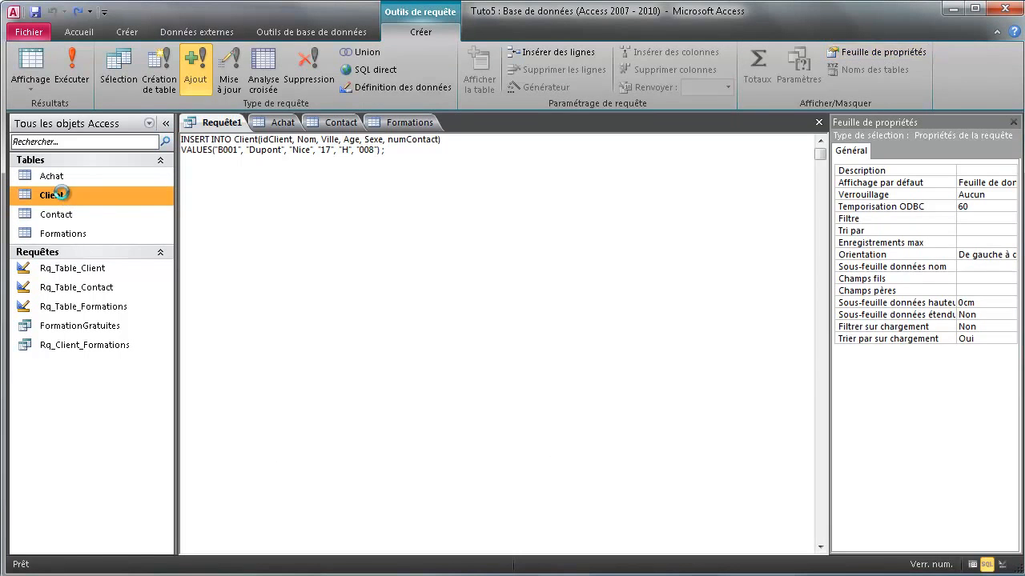
pyautogui.click(234, 268)
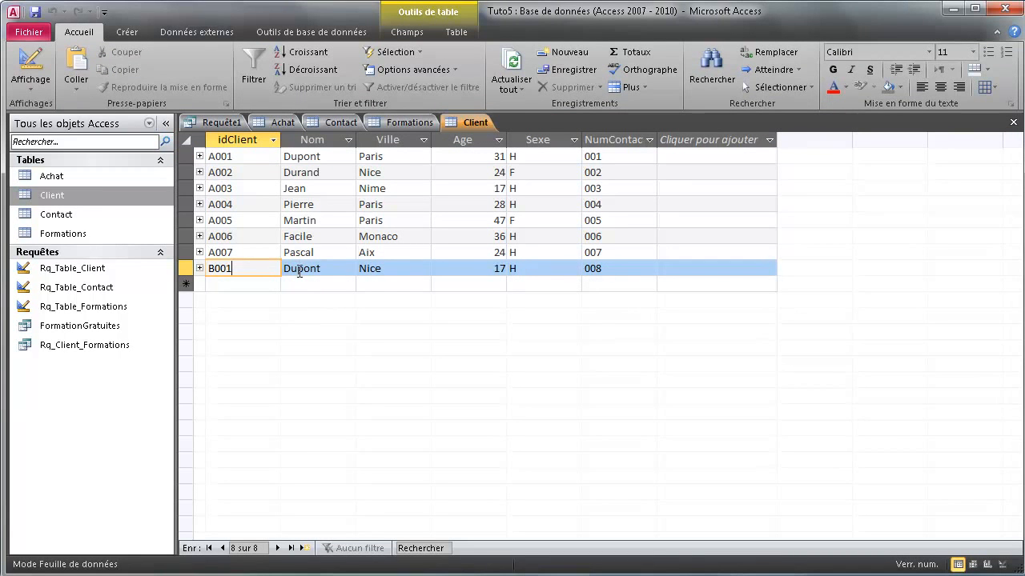
# Step: Delete the entire INSERT INTO statement from the SQL of Requête1
pyautogui.click(216, 122)
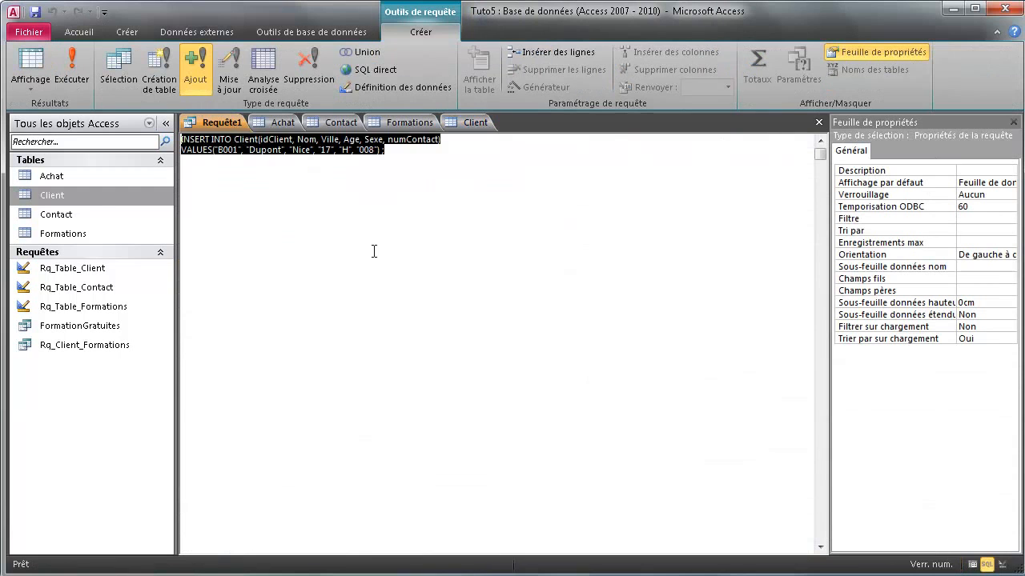
pyautogui.click(343, 217)
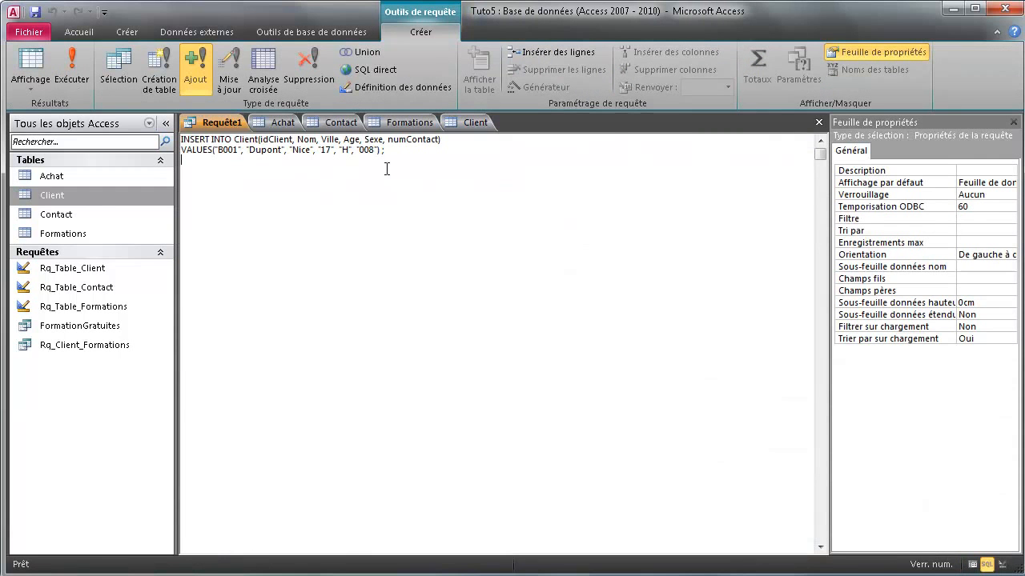
pyautogui.moveTo(392, 151); pyautogui.dragTo(136, 133)
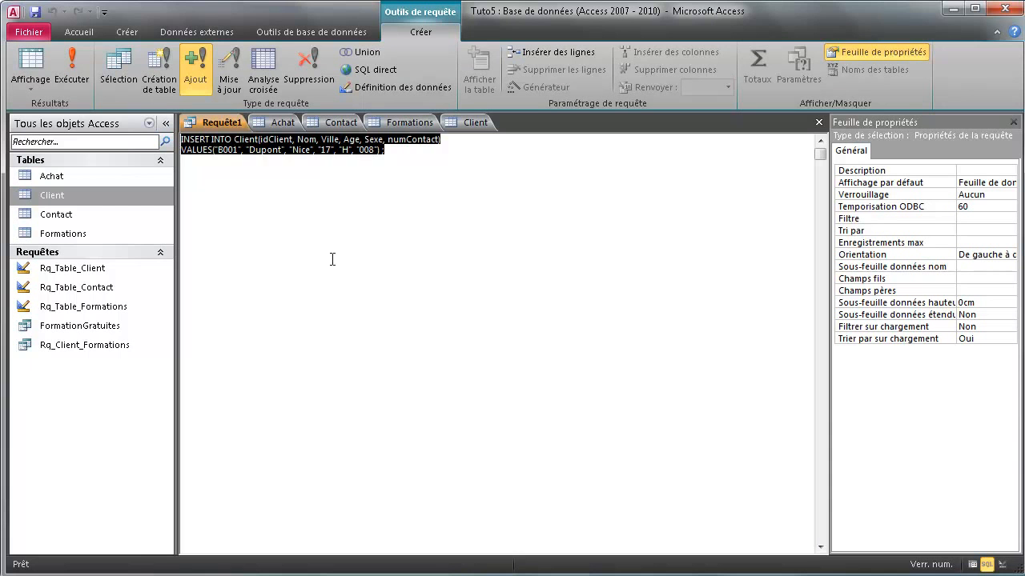
pyautogui.press('Delete')
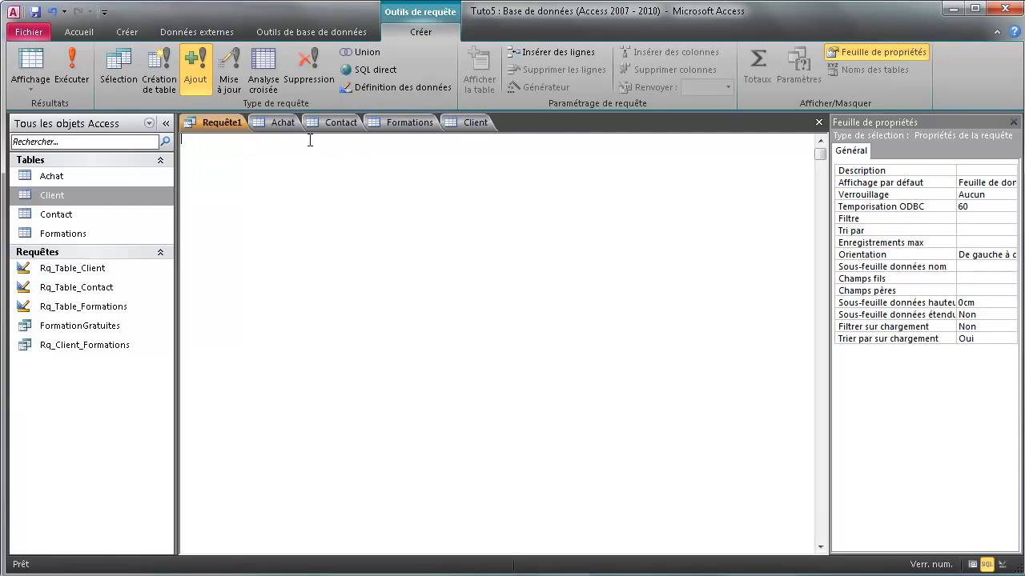
# Step: Add a record with numContact 008 and Mail 008 to the Contact table, fill in its phone number, and save the table
pyautogui.click(281, 124)
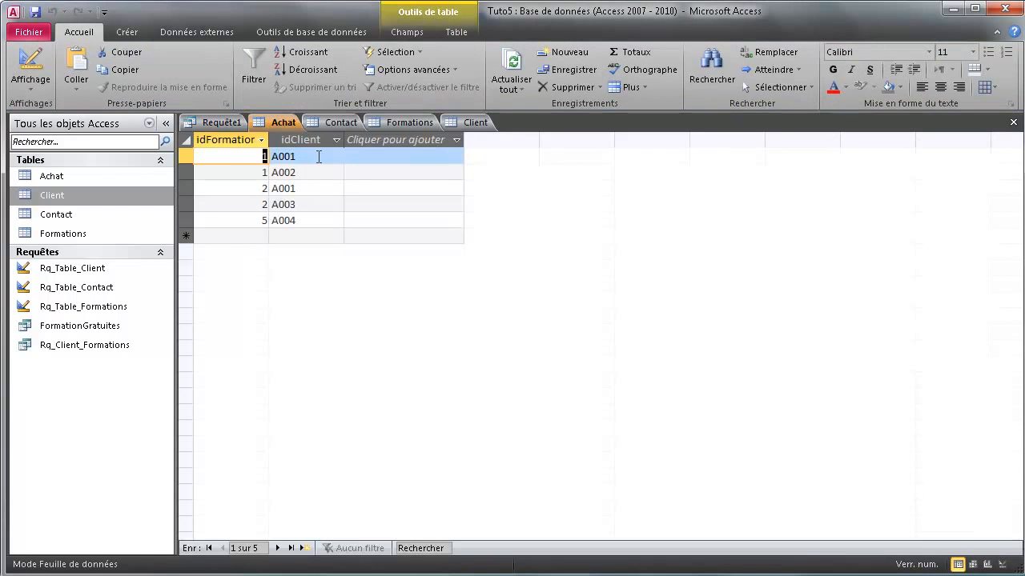
pyautogui.click(335, 122)
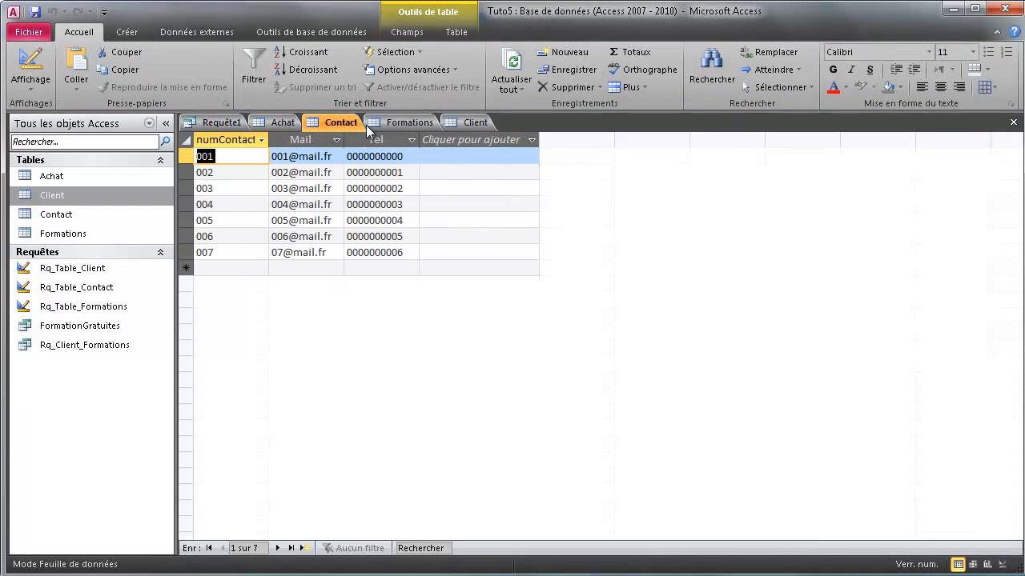
pyautogui.click(230, 273)
pyautogui.write('008')
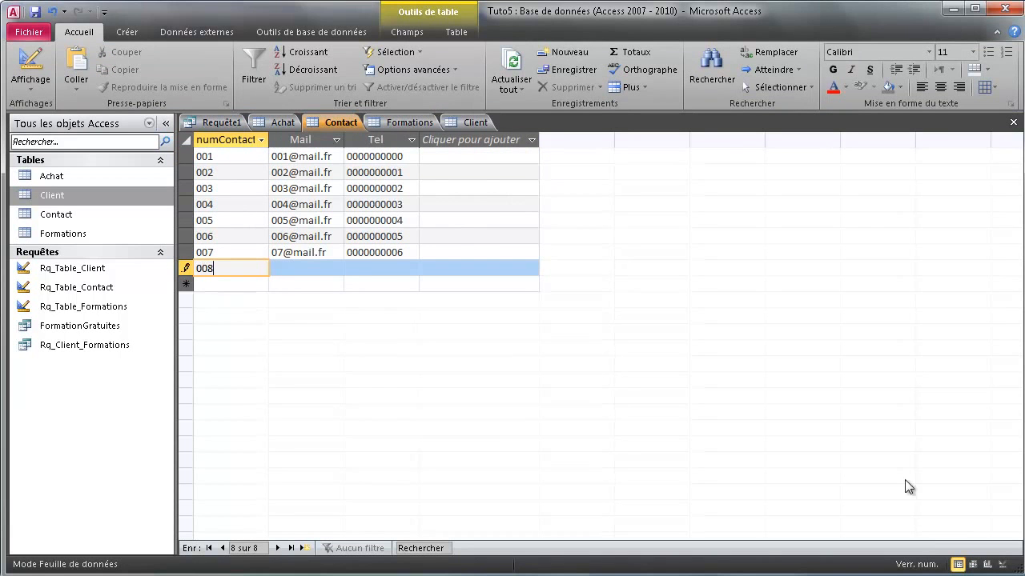
pyautogui.click(323, 268)
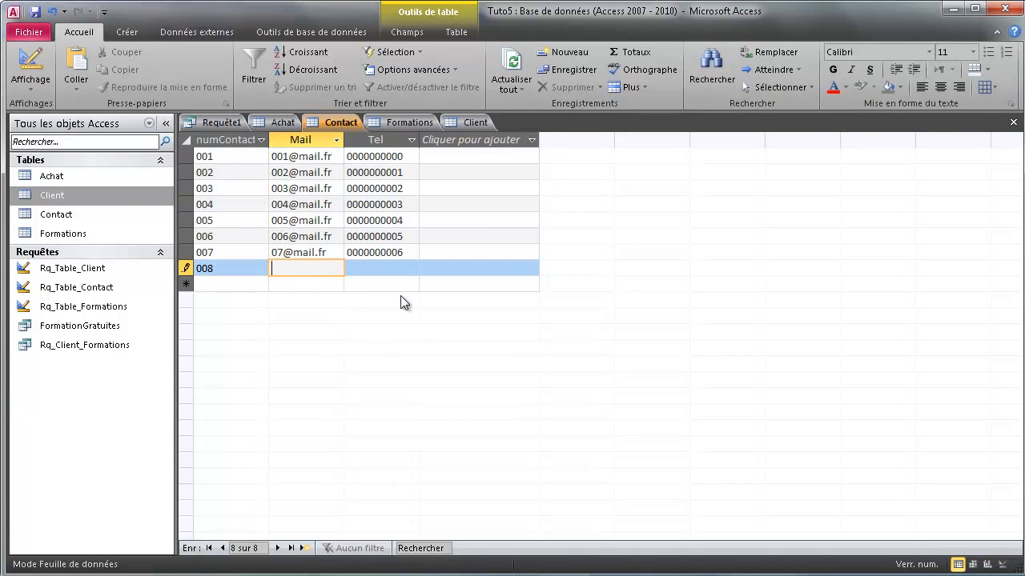
pyautogui.write('008')
pyautogui.press('Tab')
pyautogui.write('000')
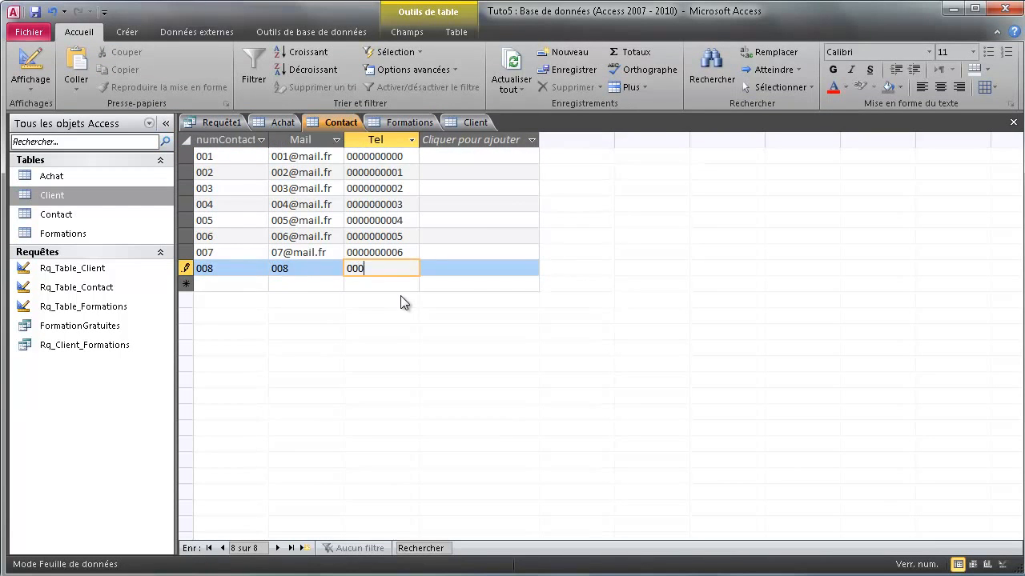
pyautogui.write('000')
pyautogui.press('BackSpace')
pyautogui.rightClick(342, 123)
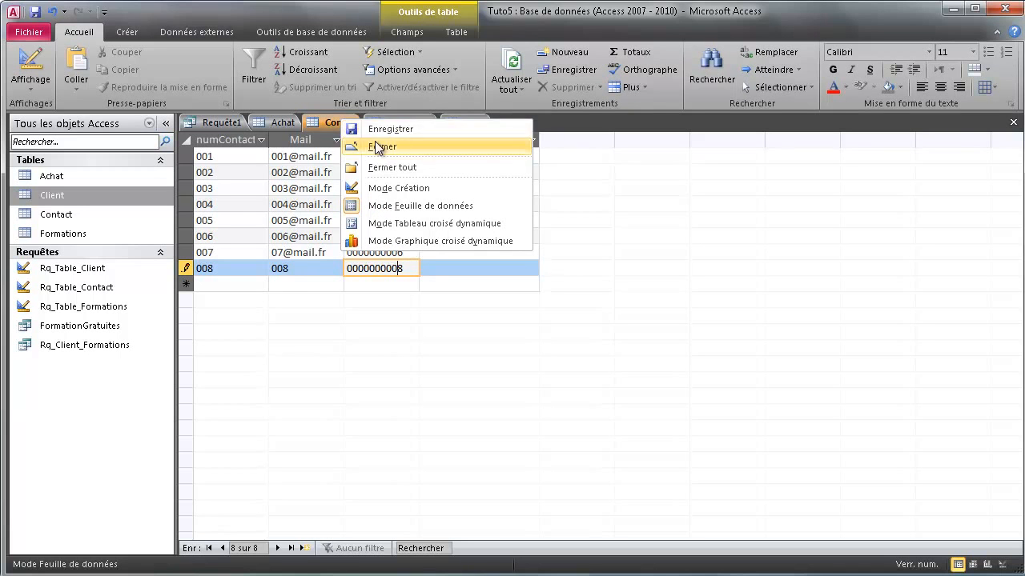
pyautogui.click(398, 129)
# Step: Review the Client, Achat and Formations datasheets
pyautogui.click(471, 123)
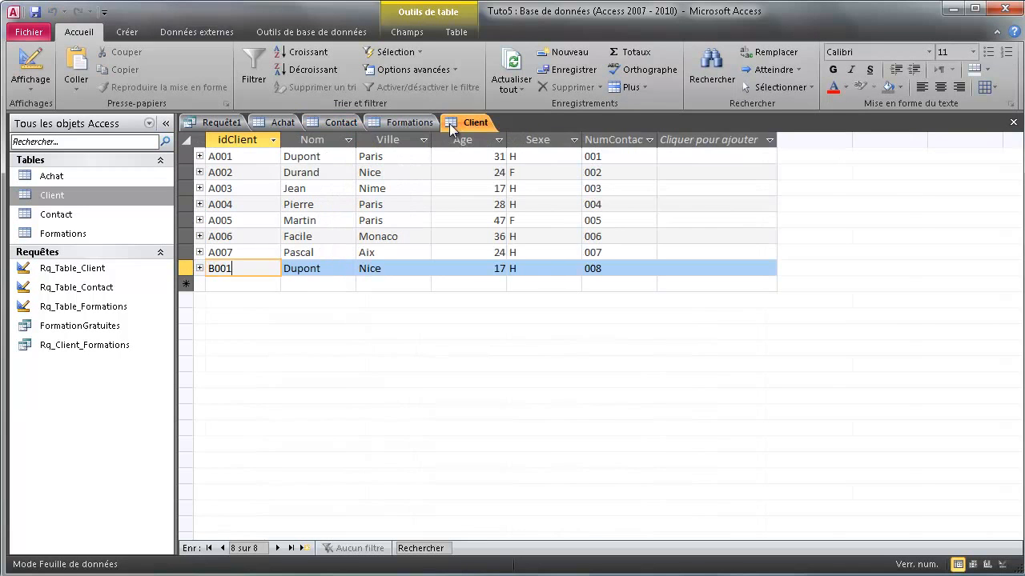
pyautogui.click(400, 122)
pyautogui.click(283, 123)
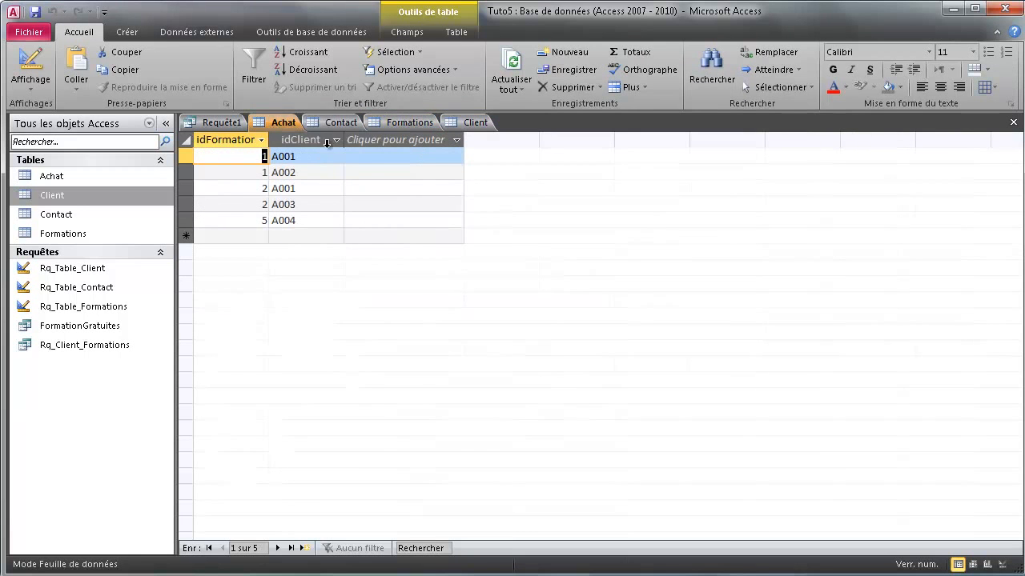
pyautogui.click(400, 122)
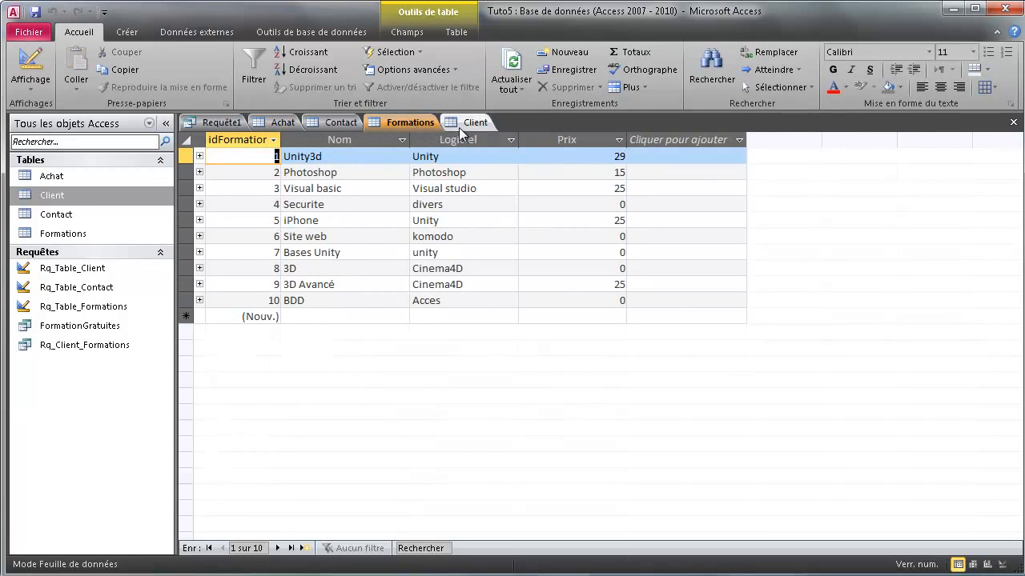
# Step: Open the database's relationships diagram and move the Contact table farther away from the Client table
pyautogui.click(311, 32)
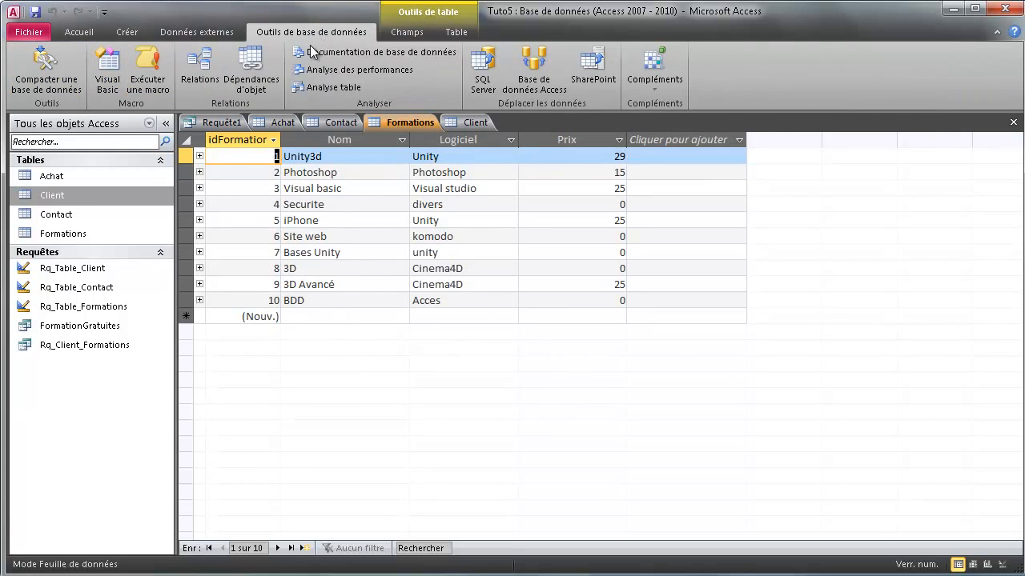
pyautogui.click(201, 70)
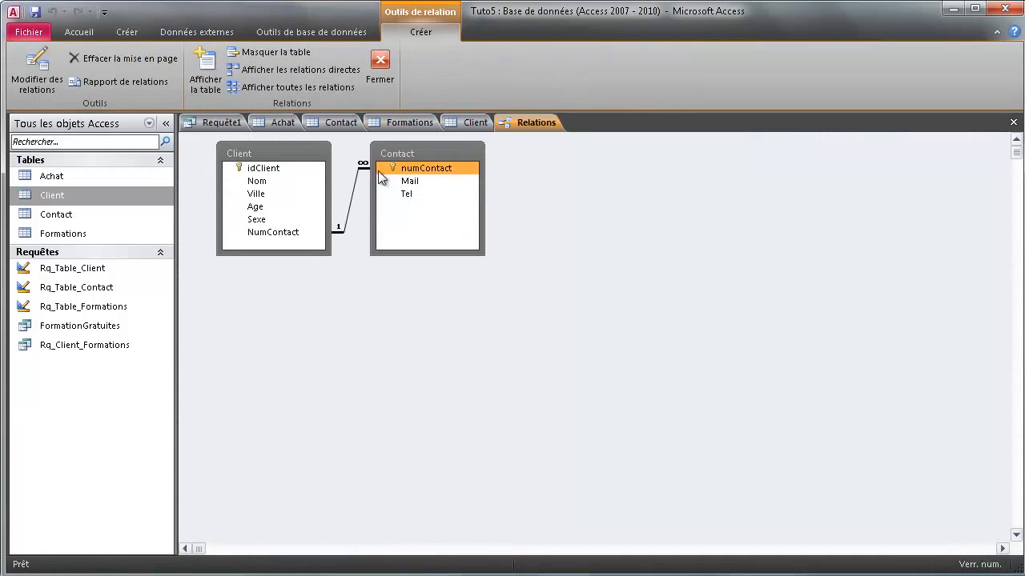
pyautogui.moveTo(438, 149); pyautogui.dragTo(558, 183)
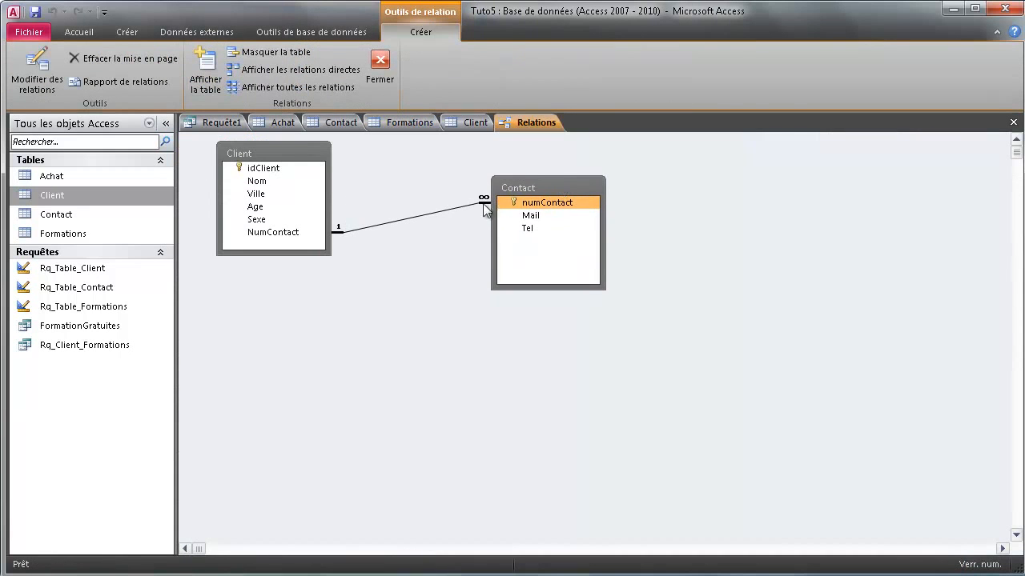
# Step: Look at the Client and Formations datasheets again and return to the empty Requête1
pyautogui.click(475, 124)
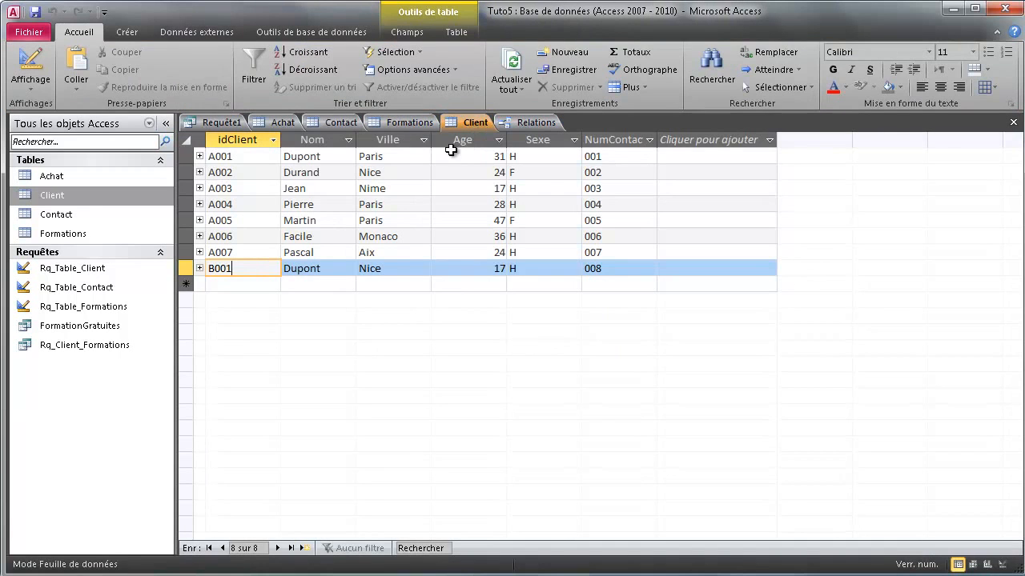
pyautogui.click(407, 122)
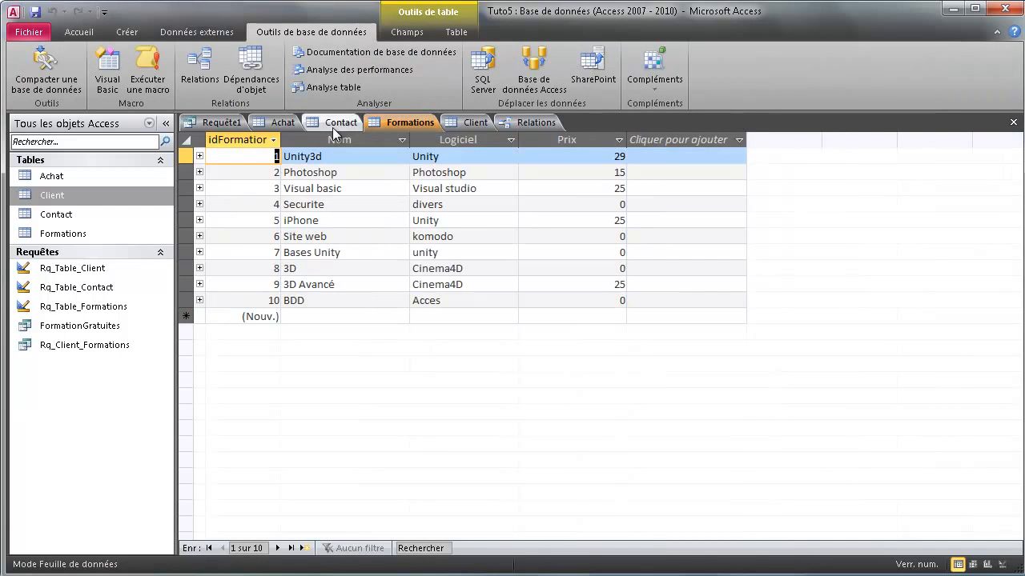
pyautogui.click(229, 124)
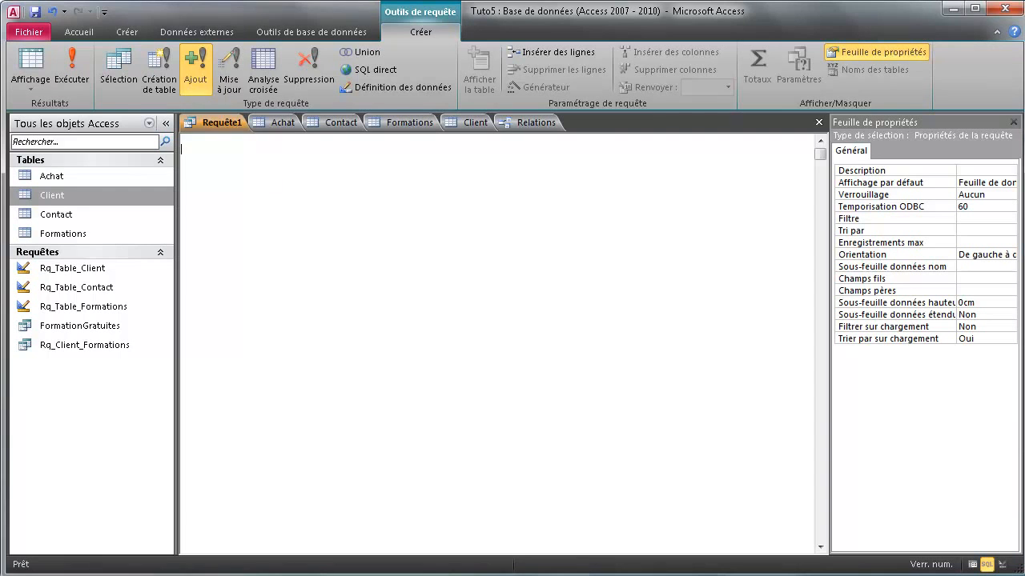
# Step: Switch to the Word document, replace the INSERT INTO statement with SELECT DISTINCT Nom FROM Client, and highlight part of the DISTINCT keyword
pyautogui.hotkey('alt', 'Tab')
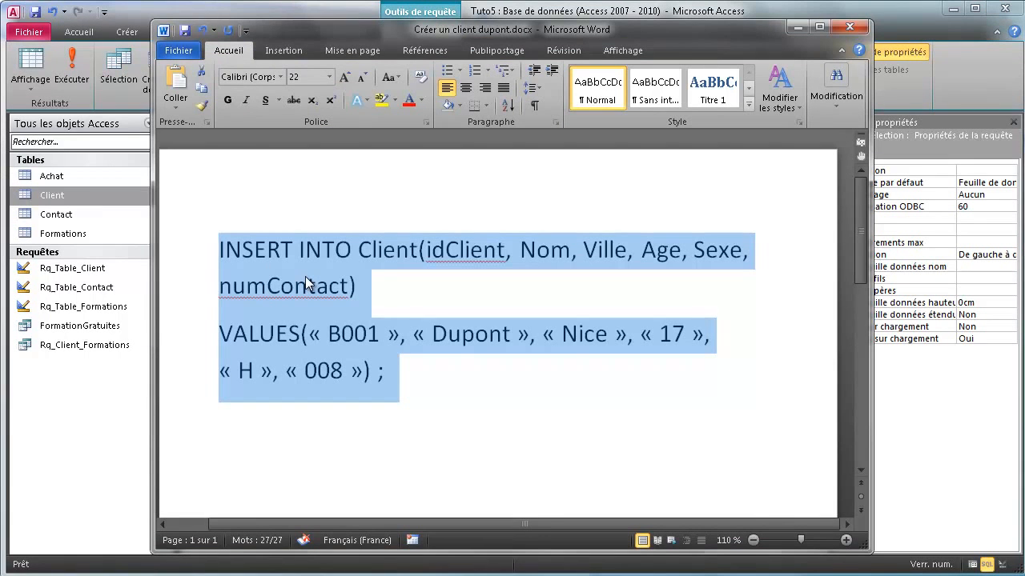
pyautogui.write('SELECT')
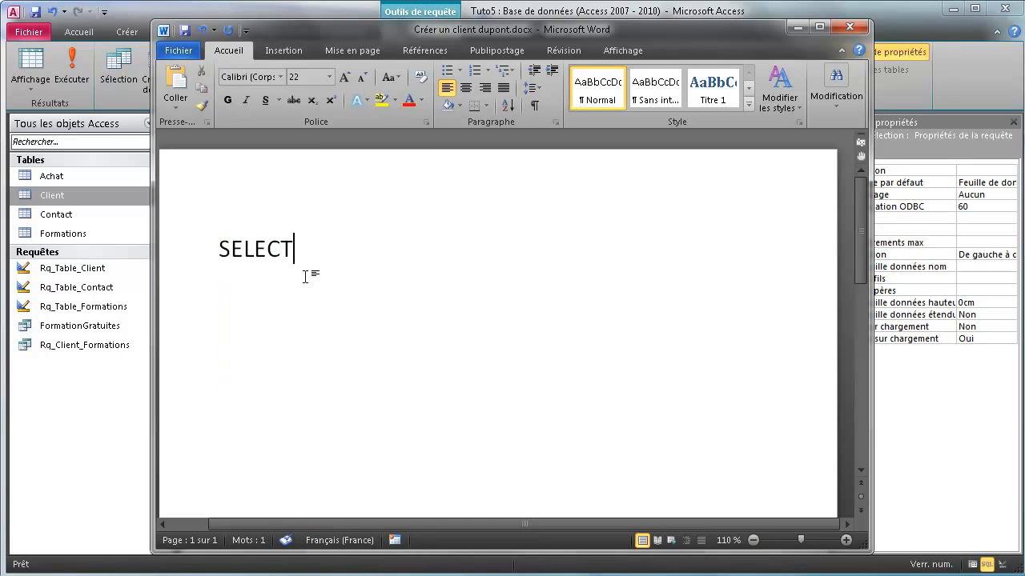
pyautogui.write(' DISTINCT')
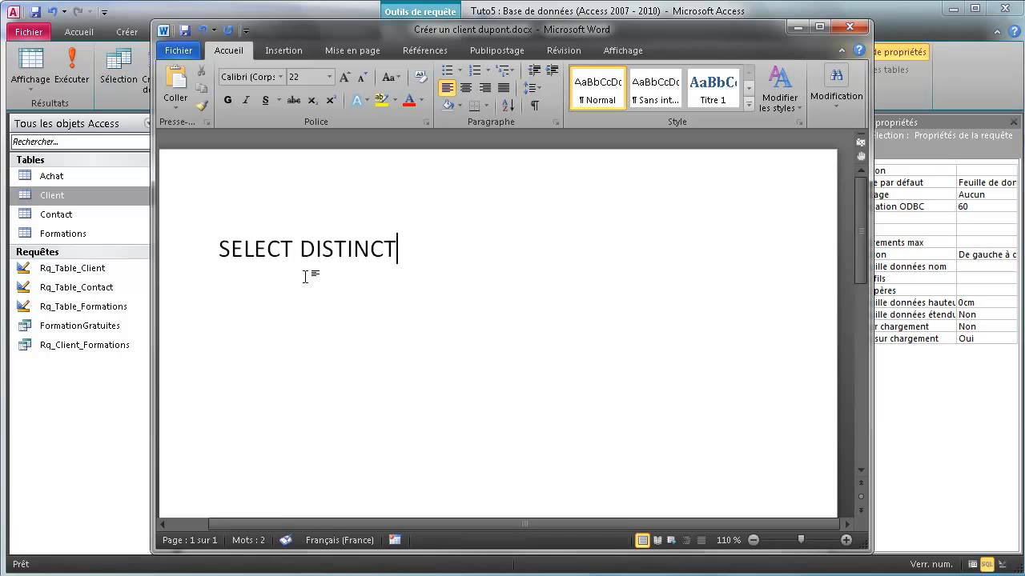
pyautogui.write('(')
pyautogui.press('BackSpace')
pyautogui.write('Nom FROM')
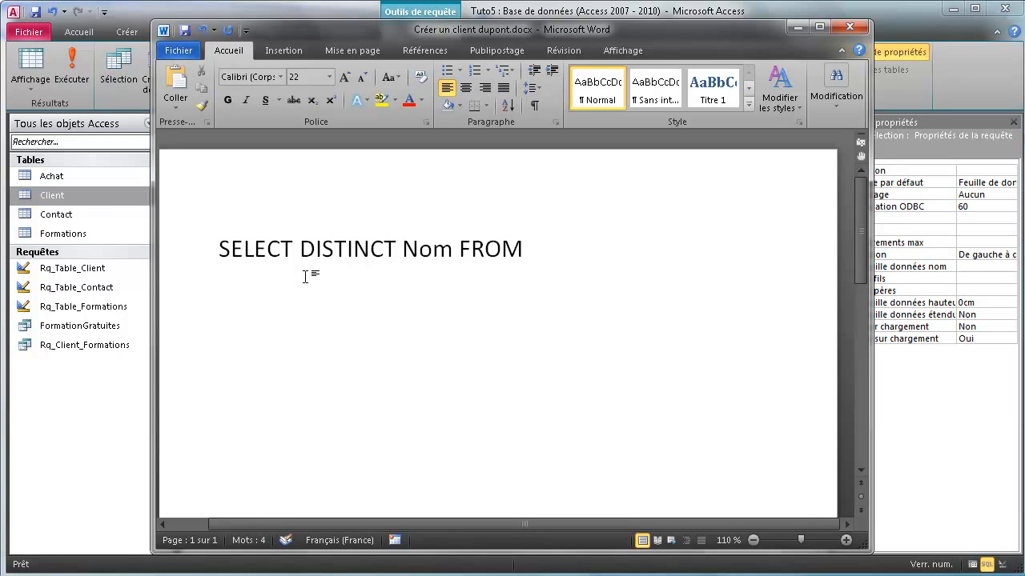
pyautogui.write(' Client')
pyautogui.moveTo(323, 252); pyautogui.dragTo(381, 252)
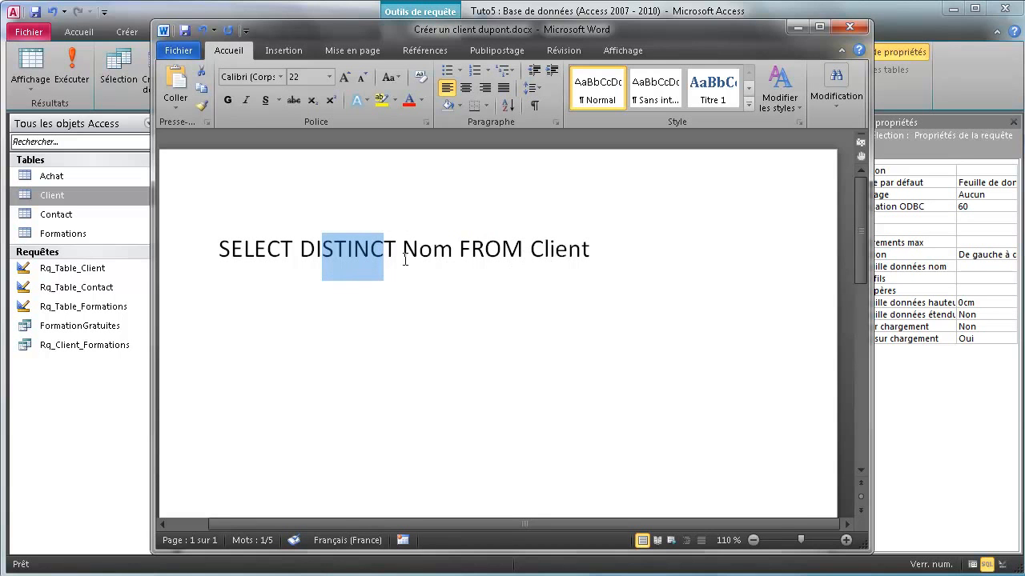
# Step: Switch to Access, compare the two records sharing the same Nom in the Client datasheet, and return to the empty Requête1
pyautogui.click(410, 279)
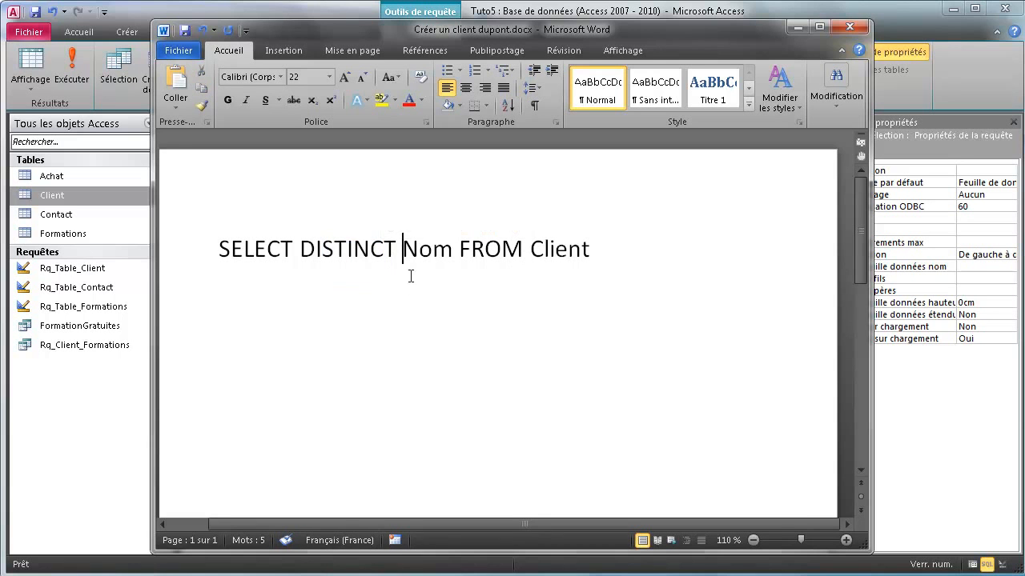
pyautogui.click(353, 13)
pyautogui.click(474, 125)
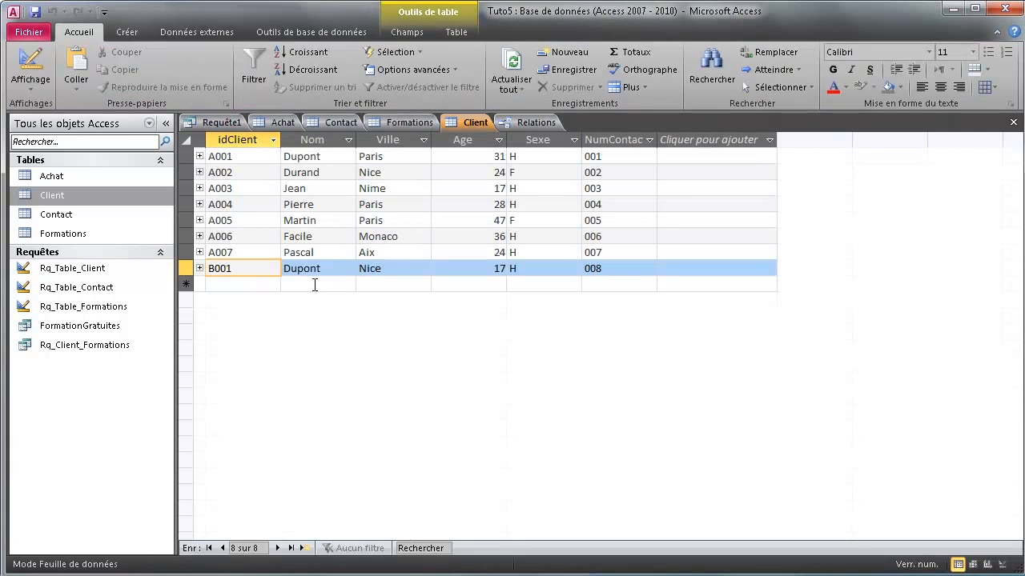
pyautogui.moveTo(329, 268); pyautogui.dragTo(286, 268)
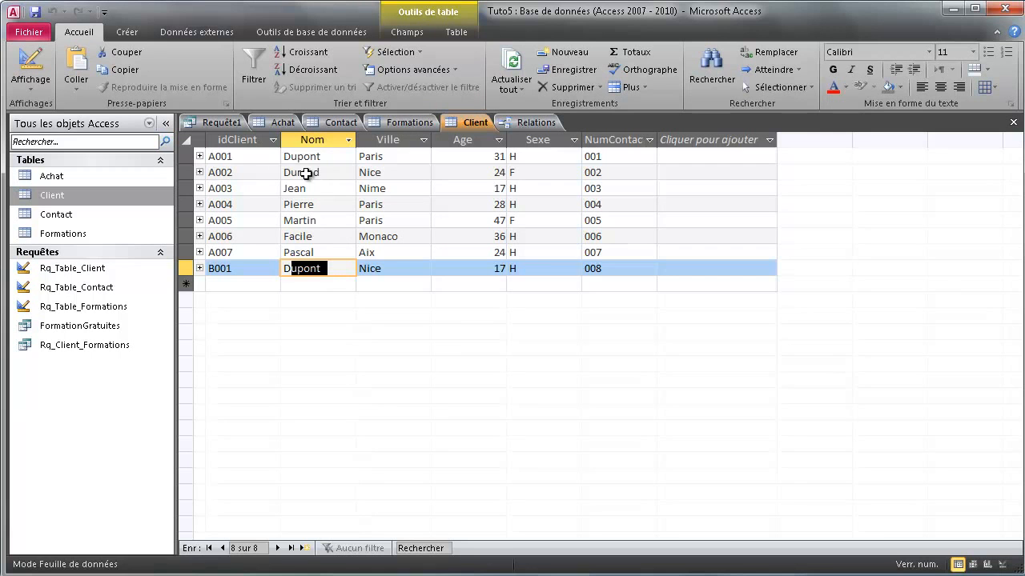
pyautogui.moveTo(299, 156); pyautogui.dragTo(312, 157)
pyautogui.click(212, 122)
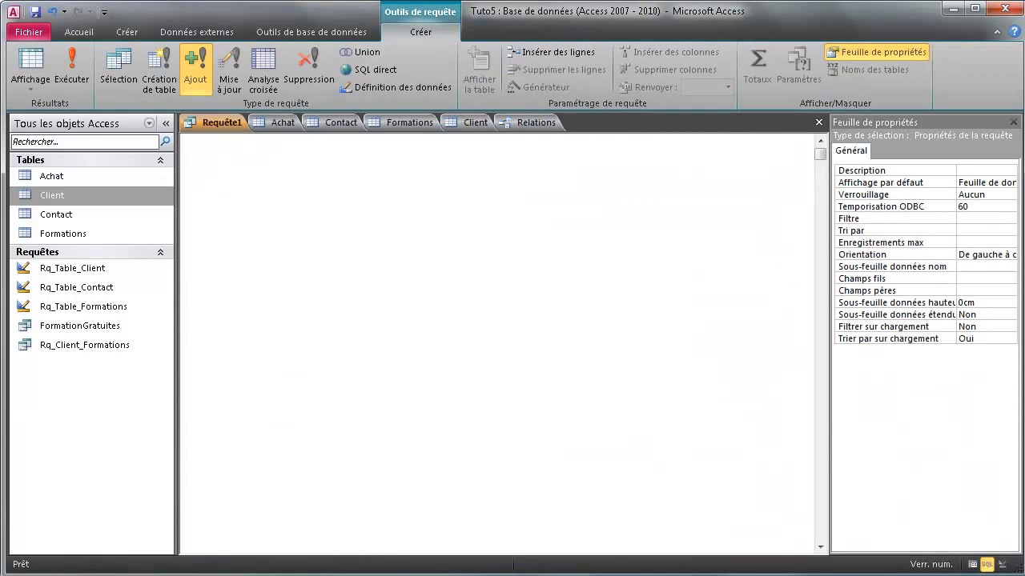
# Step: Switch to the Word document and add the statement SELECT DISTINCT Nom FROM Formations two lines below the first one
pyautogui.hotkey('alt', 'Tab')
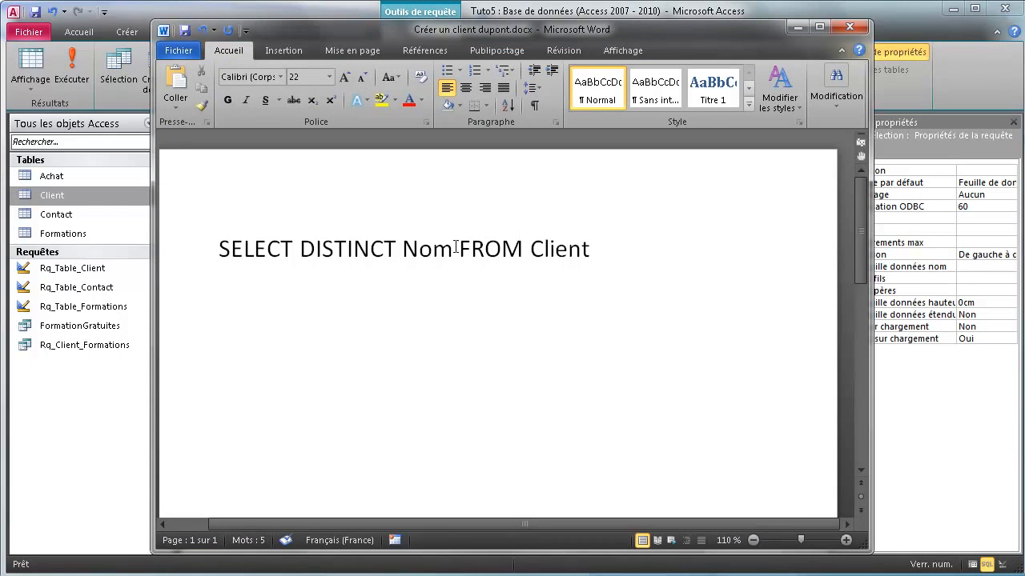
pyautogui.click(615, 251)
pyautogui.press('Return')
pyautogui.press('Return')
pyautogui.write('SELECT')
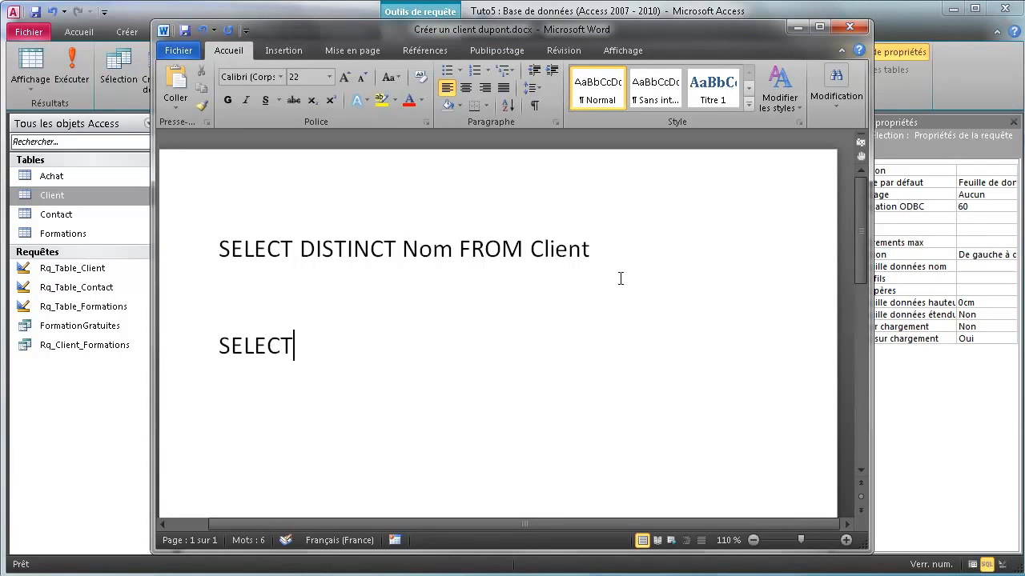
pyautogui.write(' DISTINC')
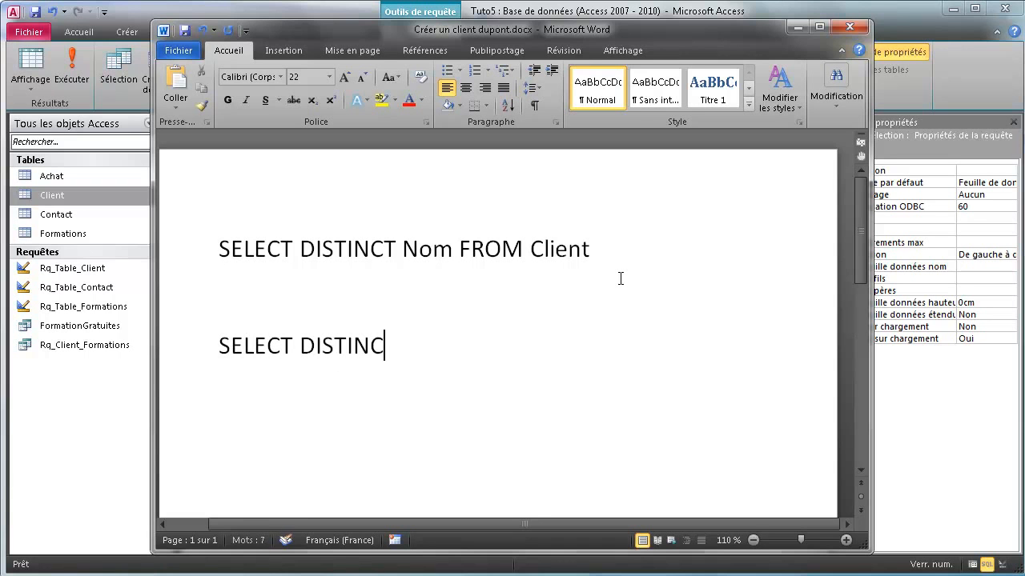
pyautogui.write('T Nom F')
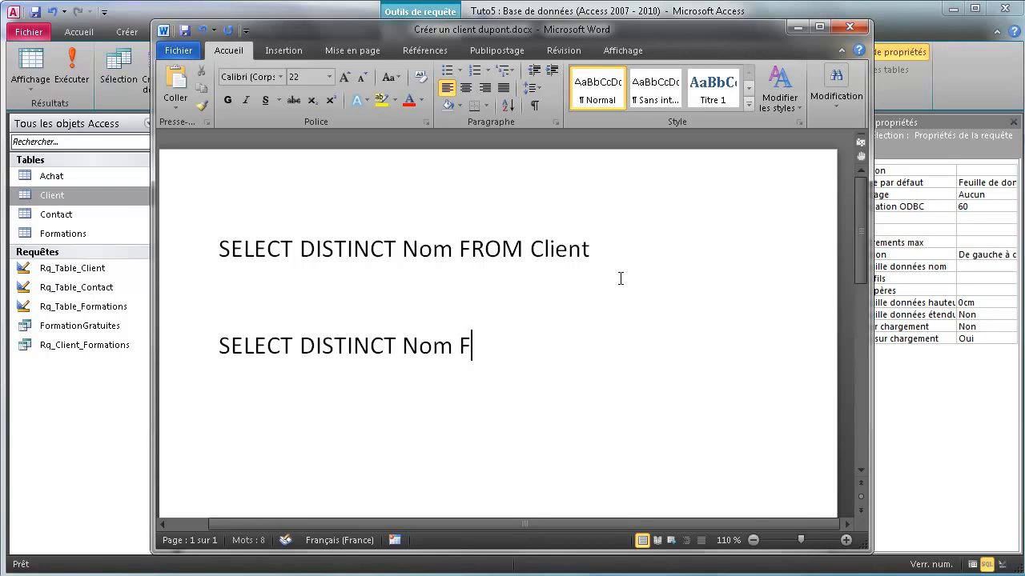
pyautogui.write('ROM FORMATI')
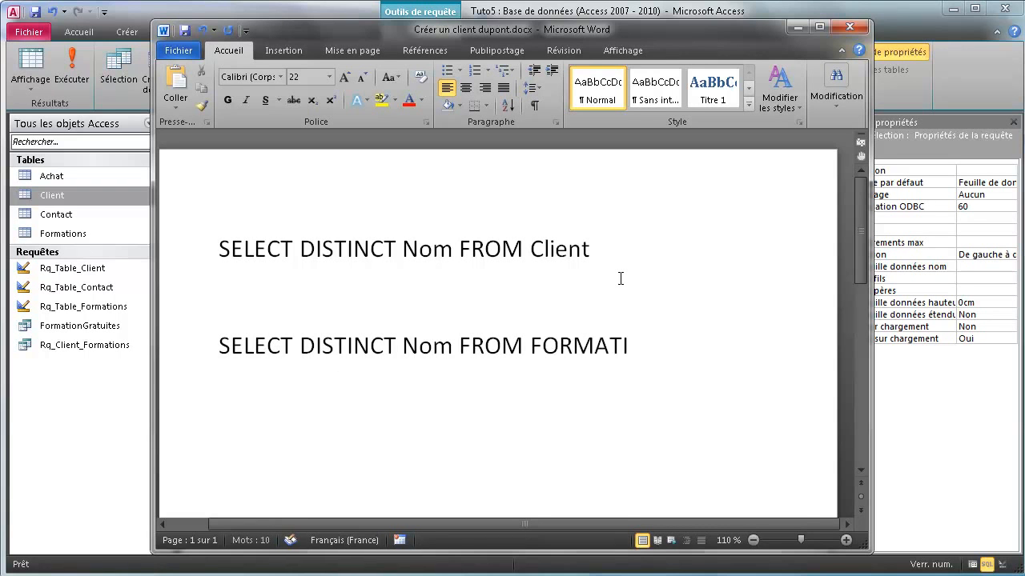
pyautogui.press('BackSpace')
pyautogui.press('BackSpace')
pyautogui.press('BackSpace')
pyautogui.press('BackSpace')
pyautogui.press('BackSpace')
pyautogui.press('BackSpace')
pyautogui.write('ormations')
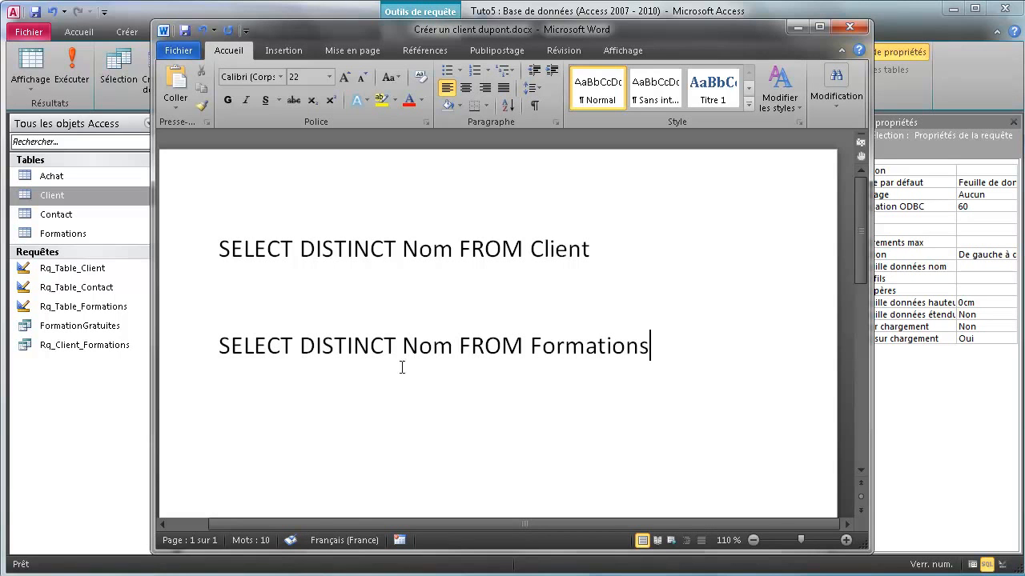
# Step: Insert UNION on the blank line between the two SELECT statements and highlight the SELECT DISTINCT Nom part of each
pyautogui.moveTo(315, 246); pyautogui.dragTo(475, 353)
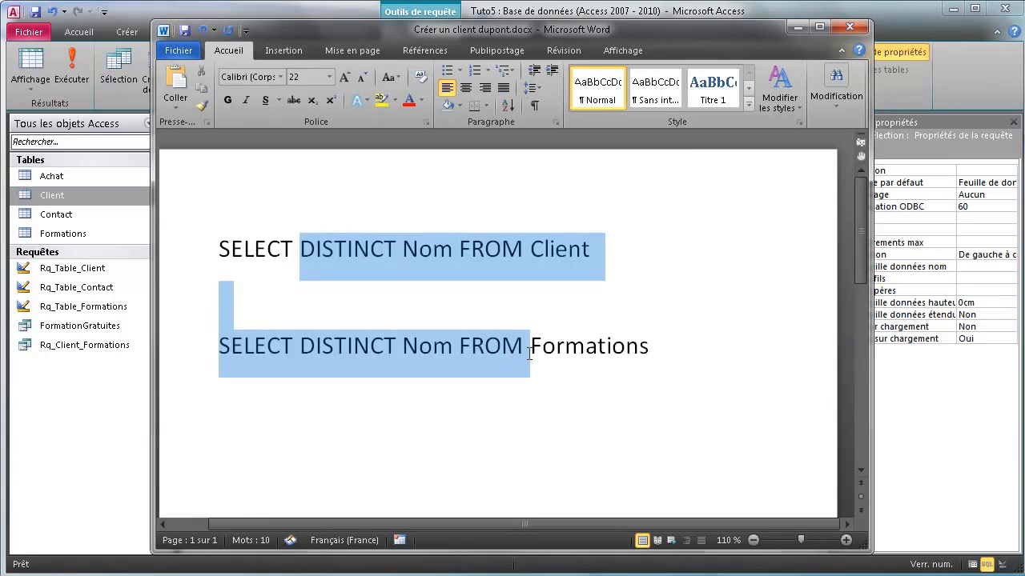
pyautogui.click(659, 430)
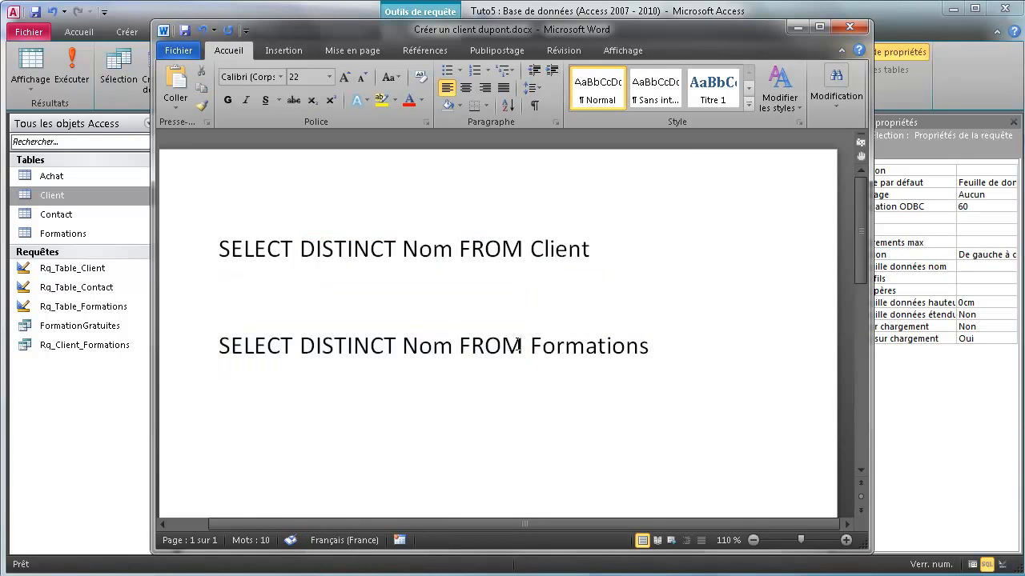
pyautogui.moveTo(518, 346); pyautogui.dragTo(353, 341)
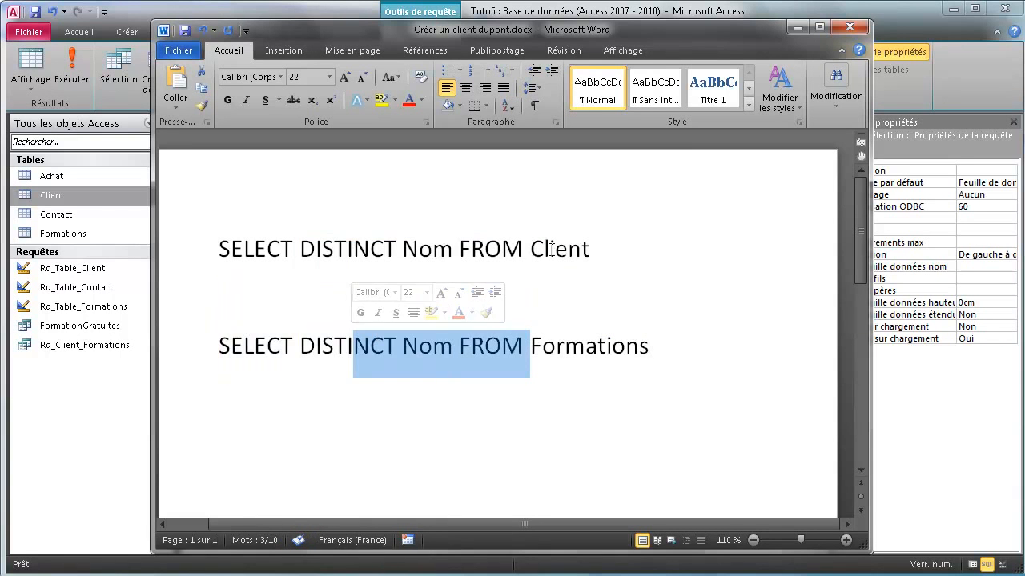
pyautogui.moveTo(551, 249); pyautogui.dragTo(425, 252)
pyautogui.click(346, 289)
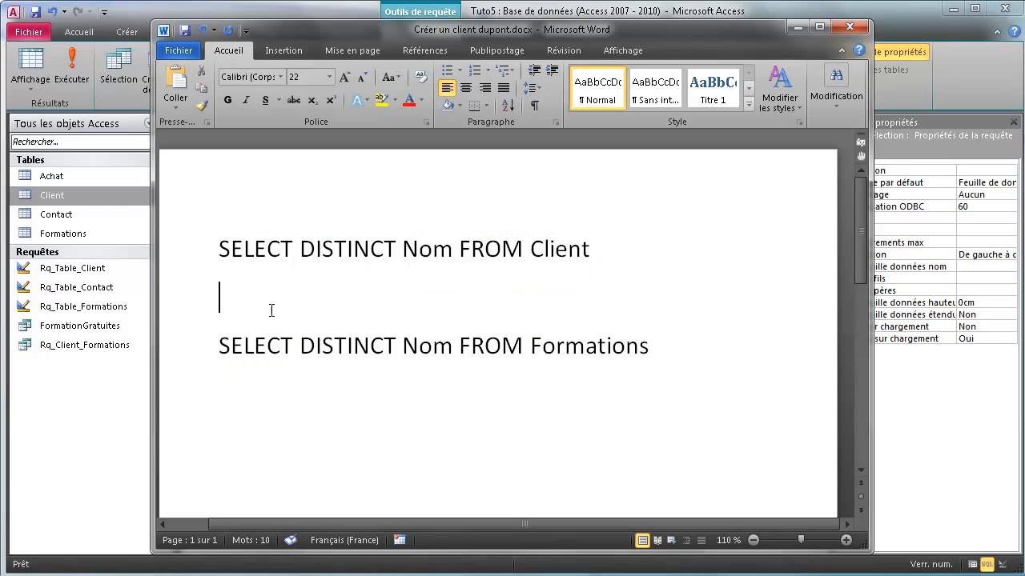
pyautogui.write('UNION')
pyautogui.moveTo(299, 242); pyautogui.dragTo(385, 319)
pyautogui.click(454, 346)
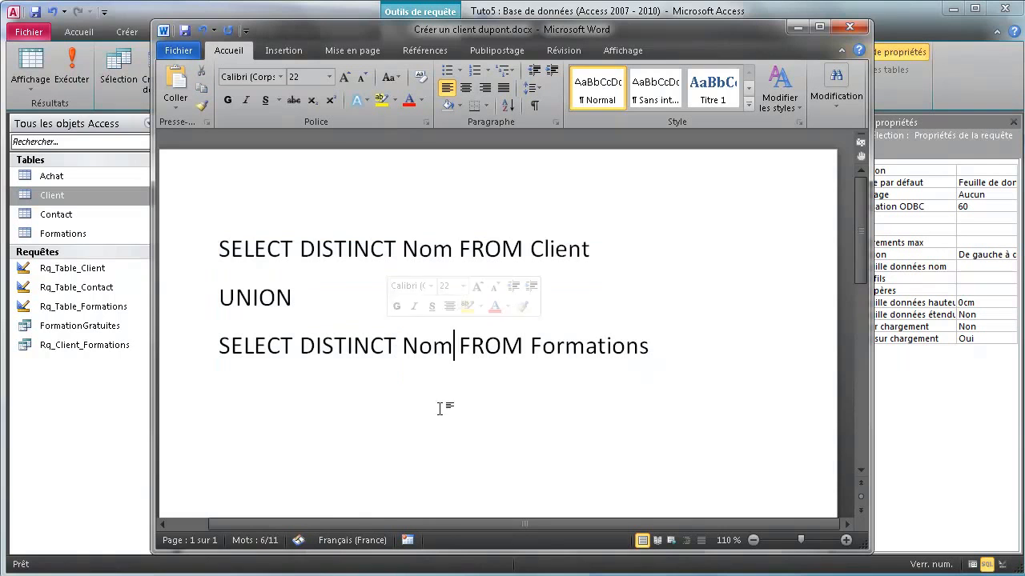
pyautogui.moveTo(299, 242); pyautogui.dragTo(448, 252)
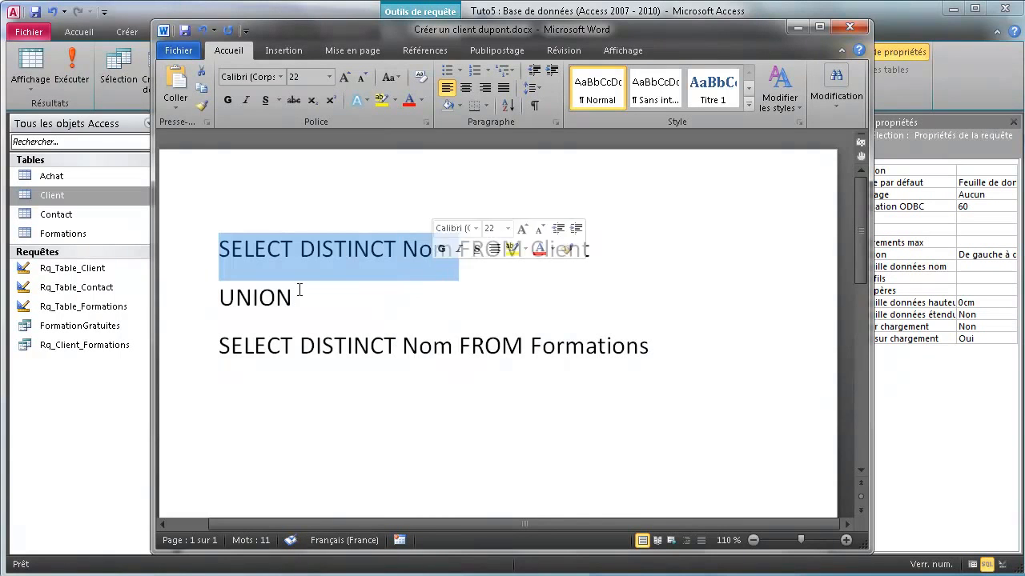
pyautogui.moveTo(290, 350); pyautogui.dragTo(414, 368)
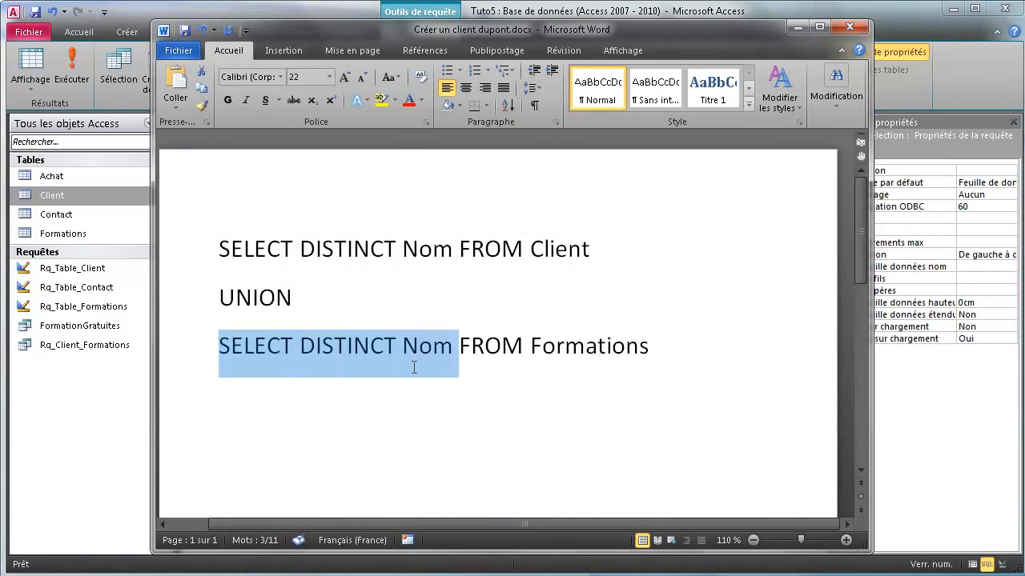
# Step: Add the alternative operators / INTERSECT / EXEPT after UNION on the middle line
pyautogui.click(323, 297)
pyautogui.write('/')
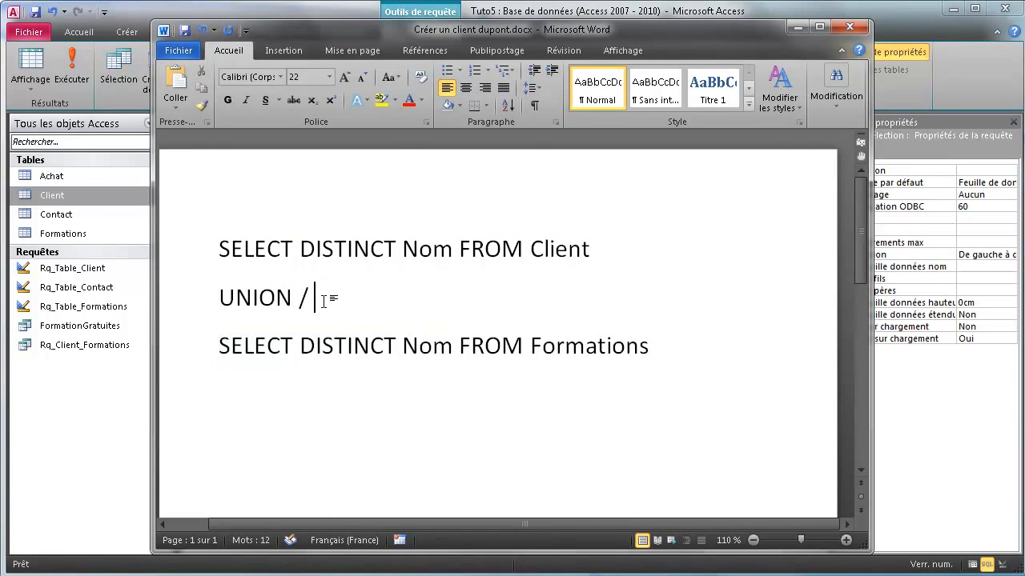
pyautogui.write(' INTERSECT')
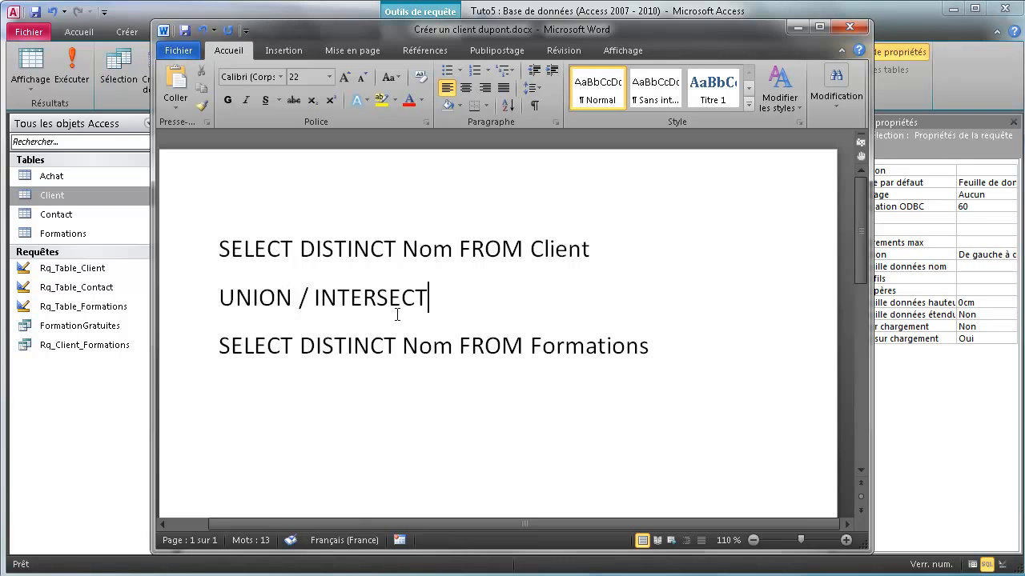
pyautogui.doubleClick(303, 249)
pyautogui.moveTo(334, 345); pyautogui.dragTo(396, 346)
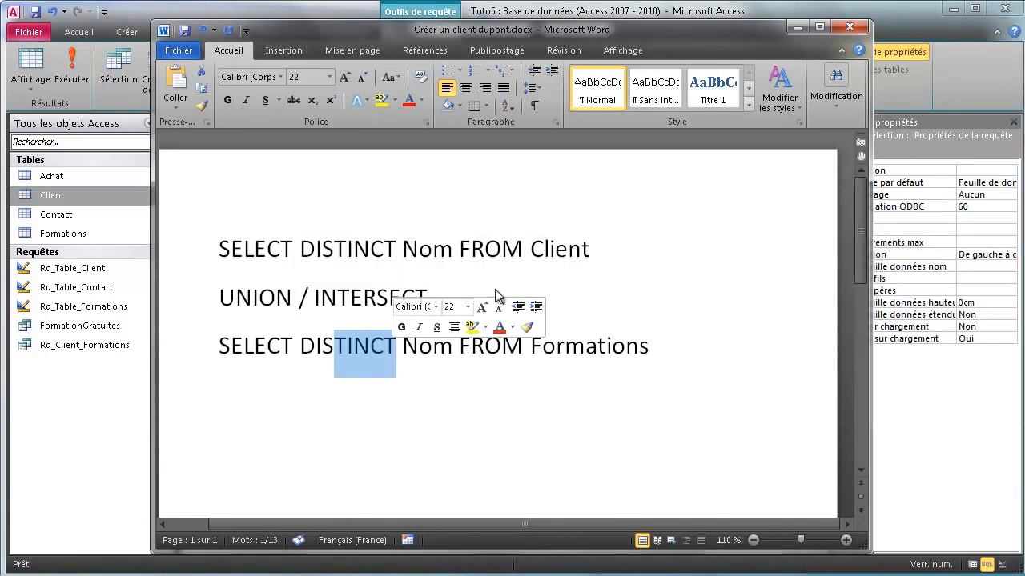
pyautogui.click(588, 304)
pyautogui.write('/')
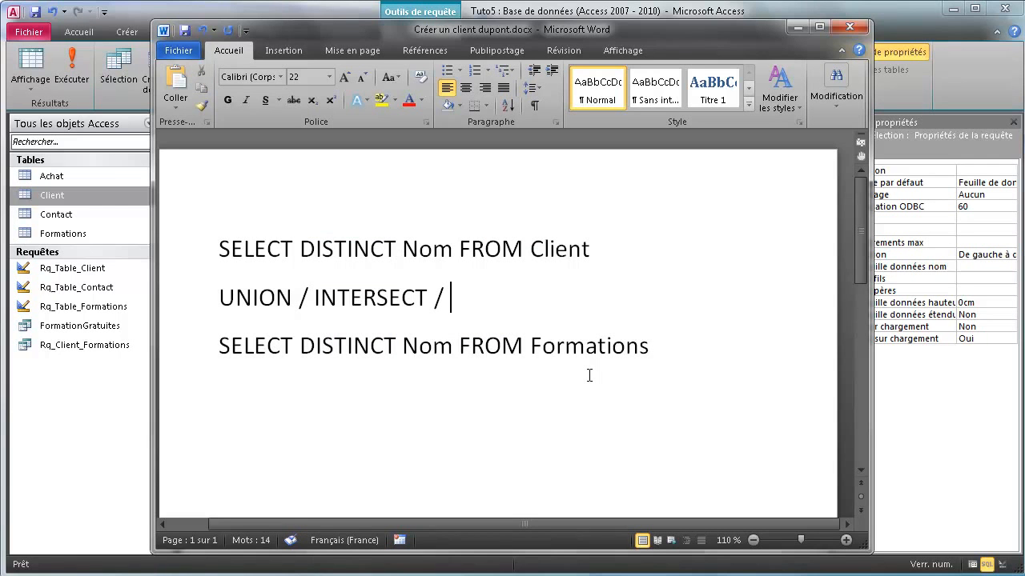
pyautogui.write(' EXEPT')
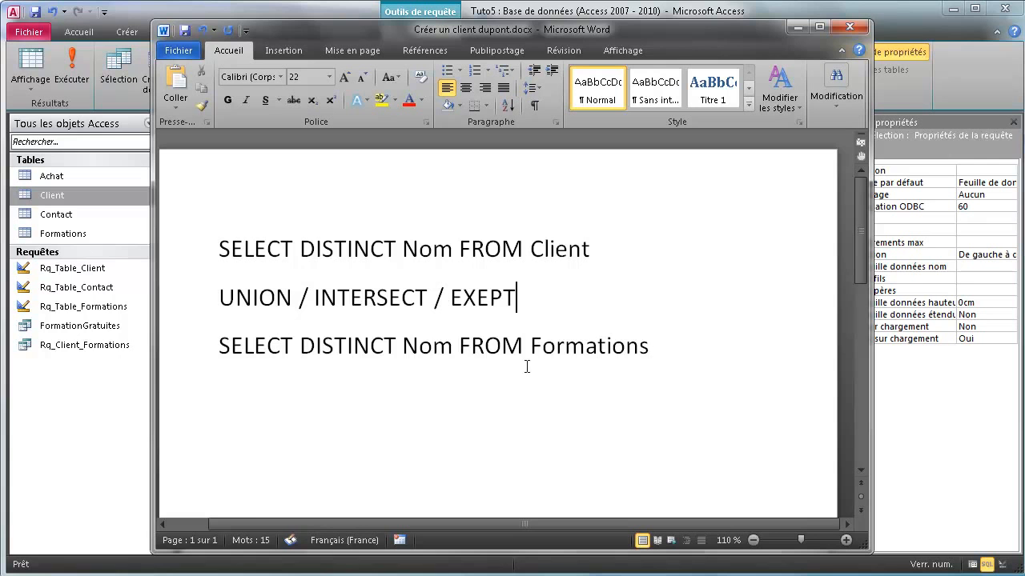
# Step: Highlight DISTINCT Nom in both statements, and delete / INTERSECT / EXEPT from the middle line
pyautogui.moveTo(341, 248); pyautogui.dragTo(456, 250)
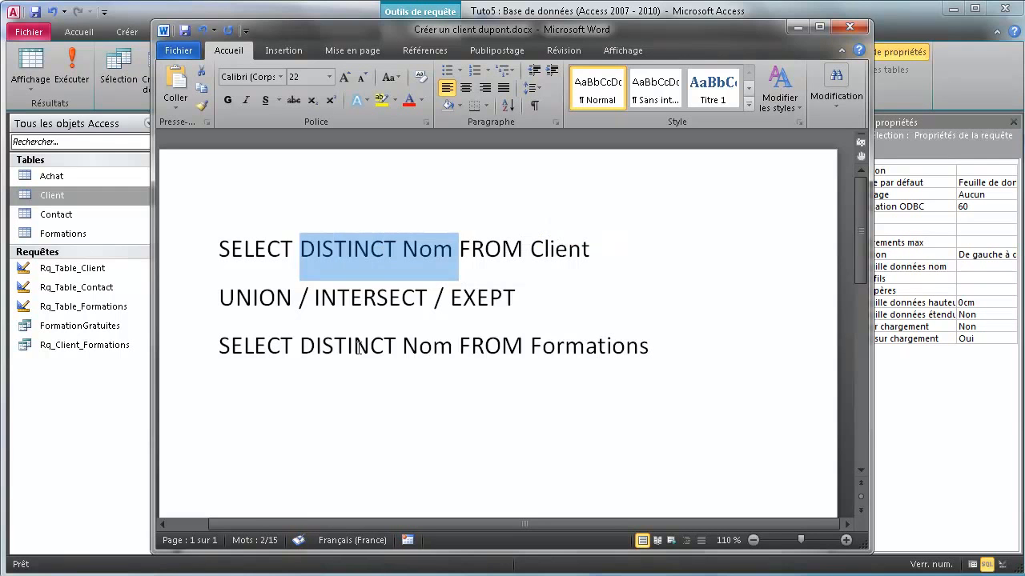
pyautogui.moveTo(324, 350); pyautogui.dragTo(444, 356)
pyautogui.click(545, 475)
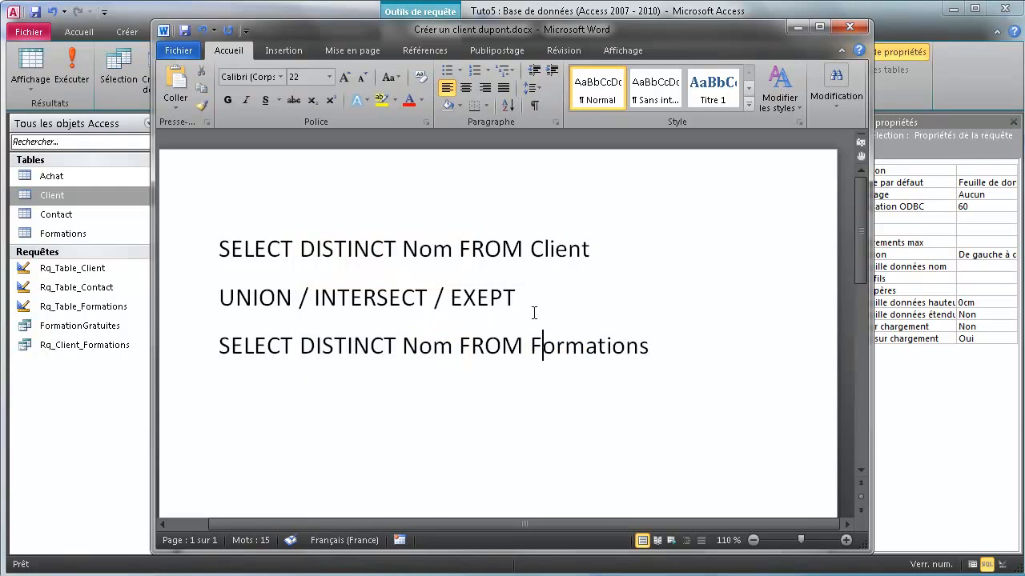
pyautogui.moveTo(516, 298); pyautogui.dragTo(309, 297)
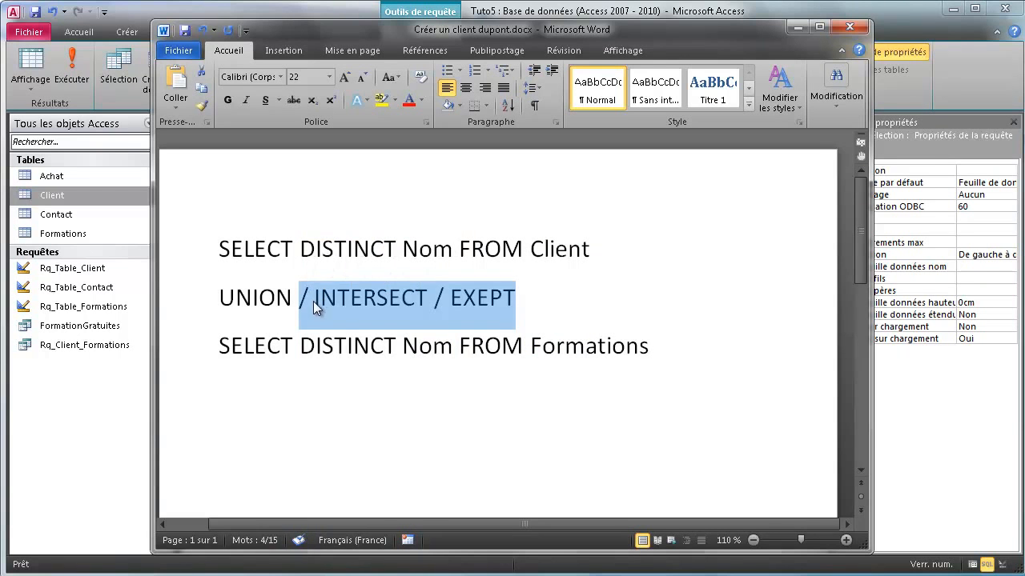
pyautogui.press('BackSpace')
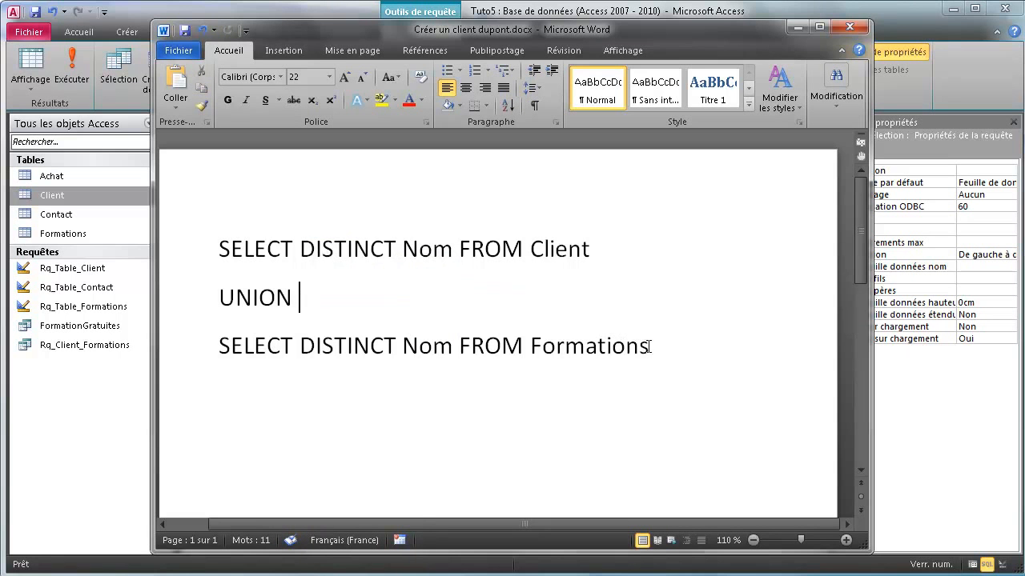
# Step: Copy the whole UNION query from Word, paste it into Requête1 in Access, and run it
pyautogui.moveTo(650, 344); pyautogui.dragTo(237, 263)
pyautogui.hotkey('ctrl', 'c')
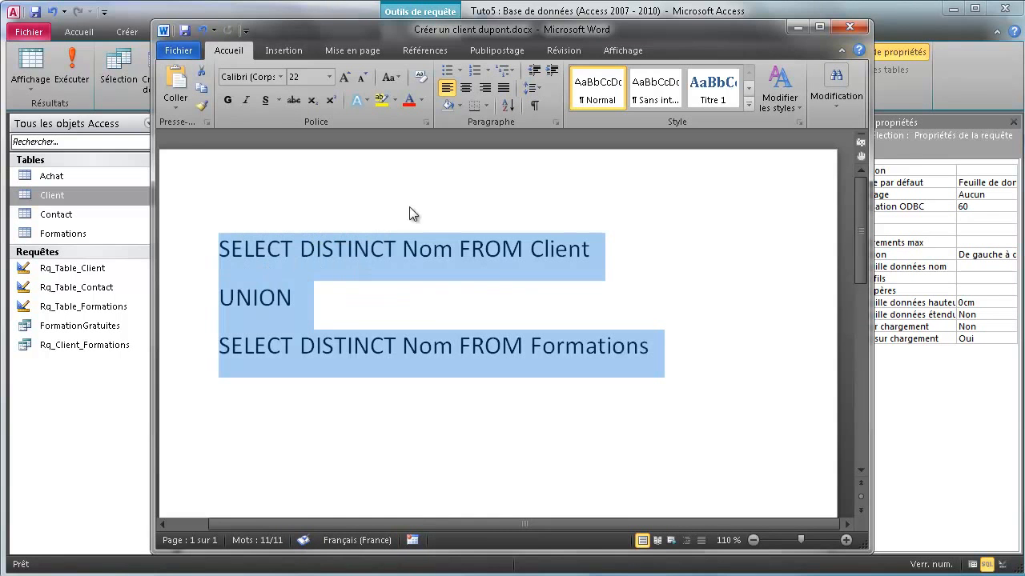
pyautogui.click(993, 136)
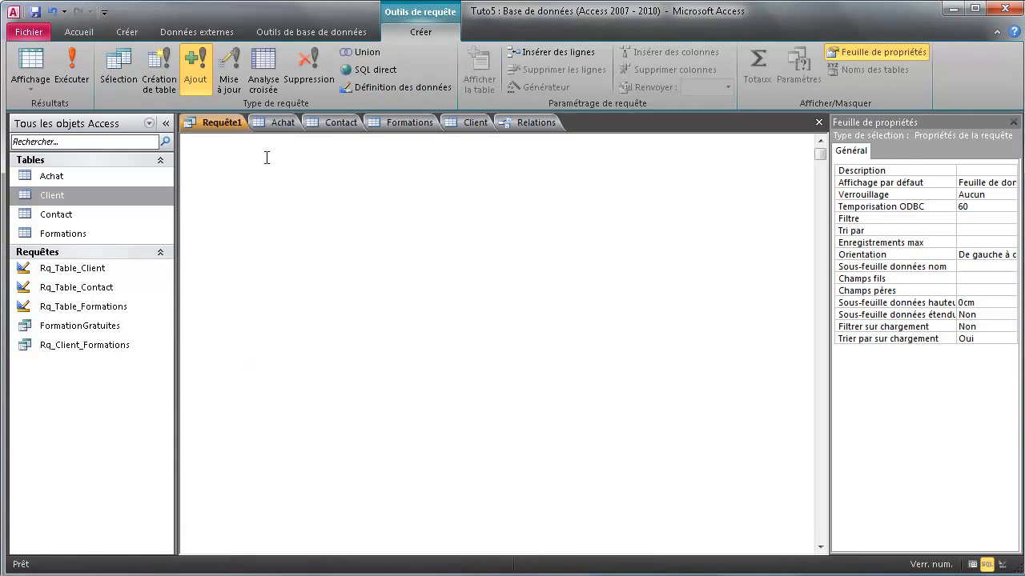
pyautogui.hotkey('ctrl', 'v')
pyautogui.click(80, 61)
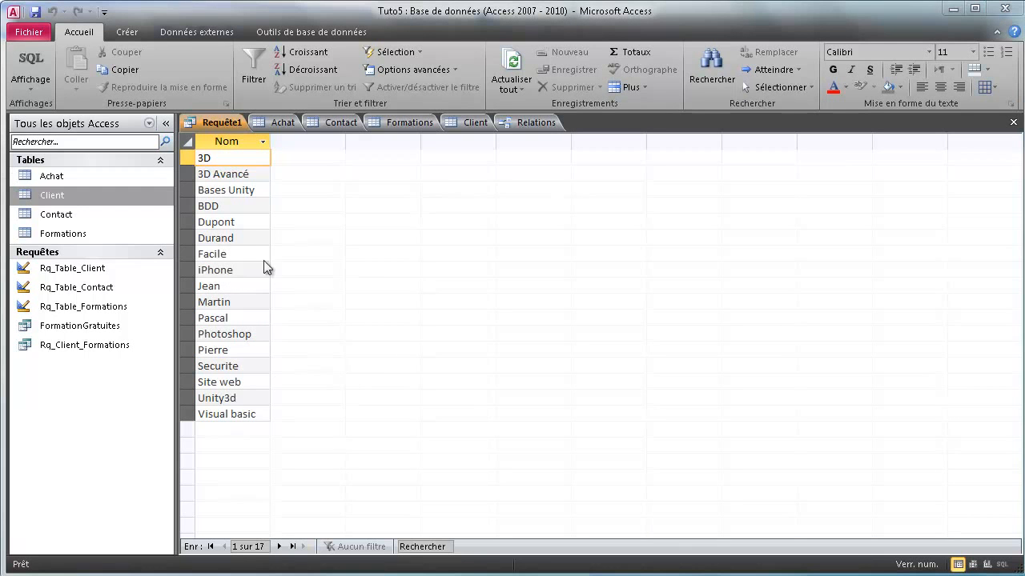
# Step: Return Requête1 to its SQL view and end the UNION statement with a semicolon
pyautogui.click(240, 222)
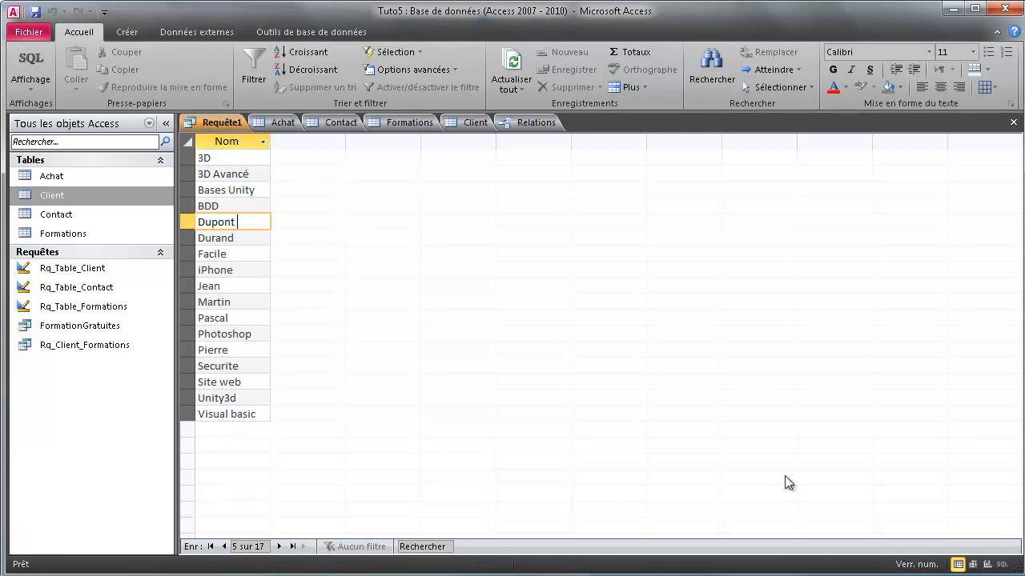
pyautogui.click(1002, 564)
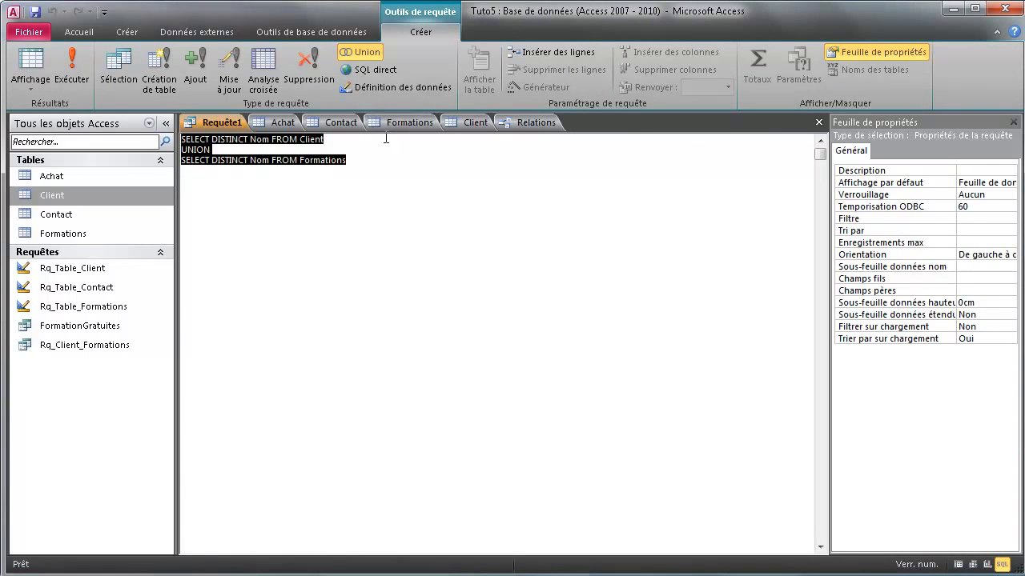
pyautogui.click(378, 165)
pyautogui.write(';')
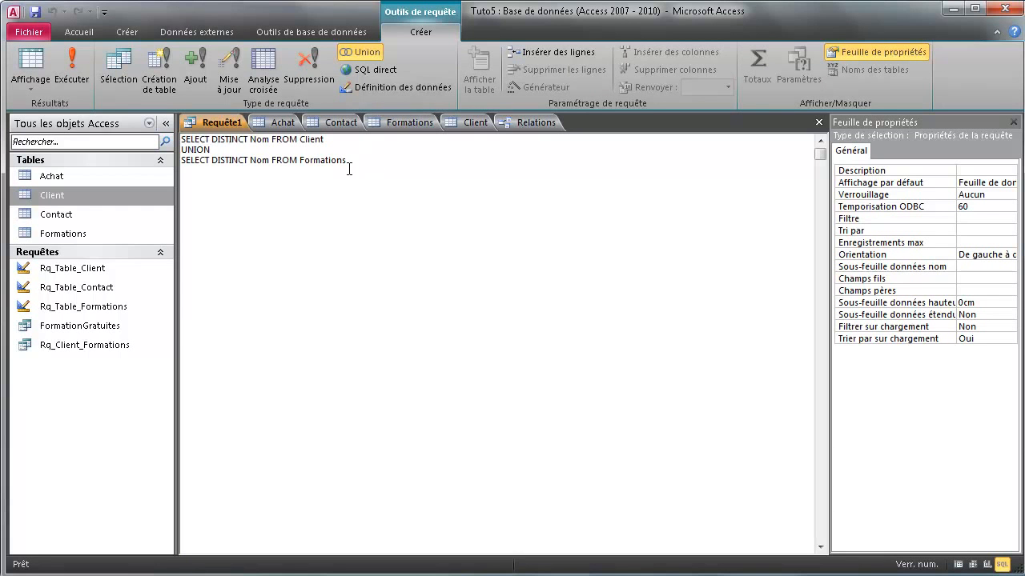
# Step: Examine the records of the Client and Formations datasheets, finishing on Client
pyautogui.click(465, 124)
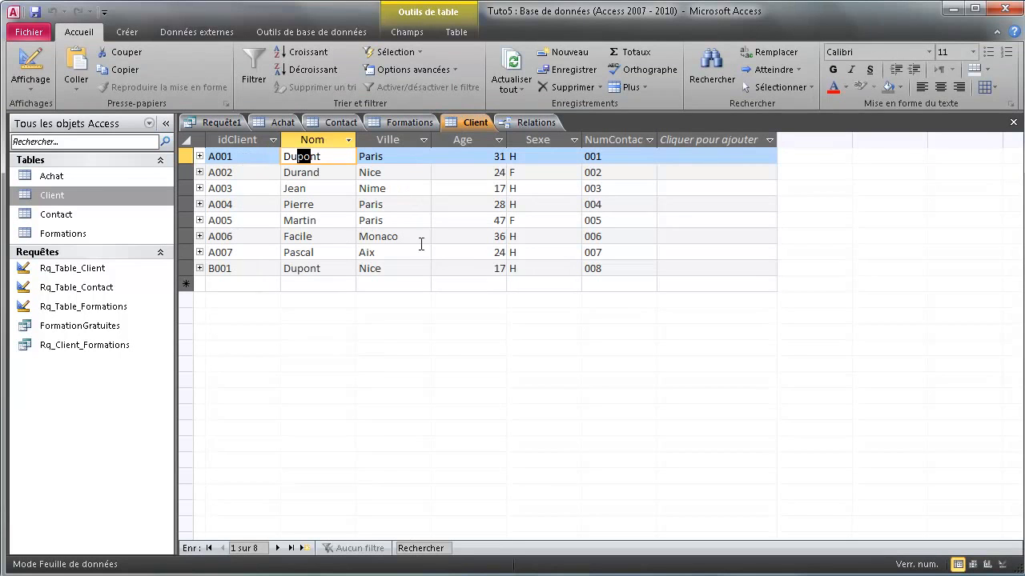
pyautogui.click(392, 124)
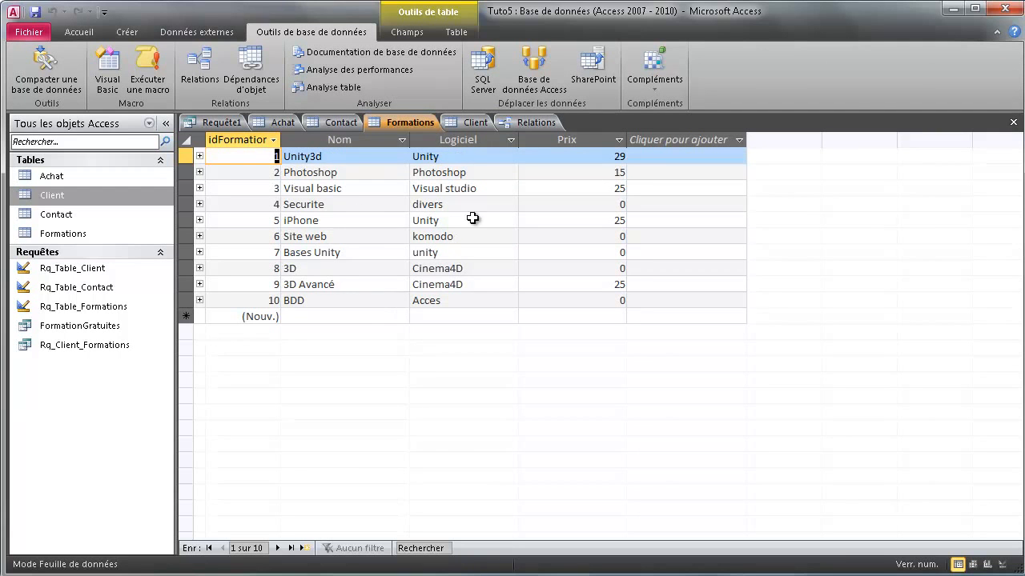
pyautogui.click(474, 121)
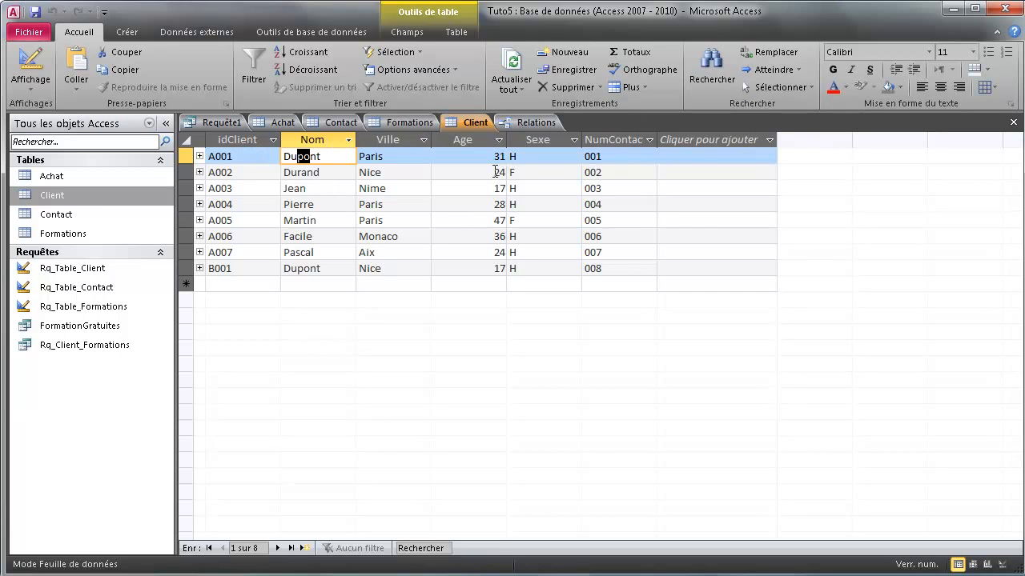
# Step: Return to the Requête1 SQL and highlight the Nom field in both SELECT statements
pyautogui.click(236, 125)
pyautogui.press('Return')
pyautogui.press('Return')
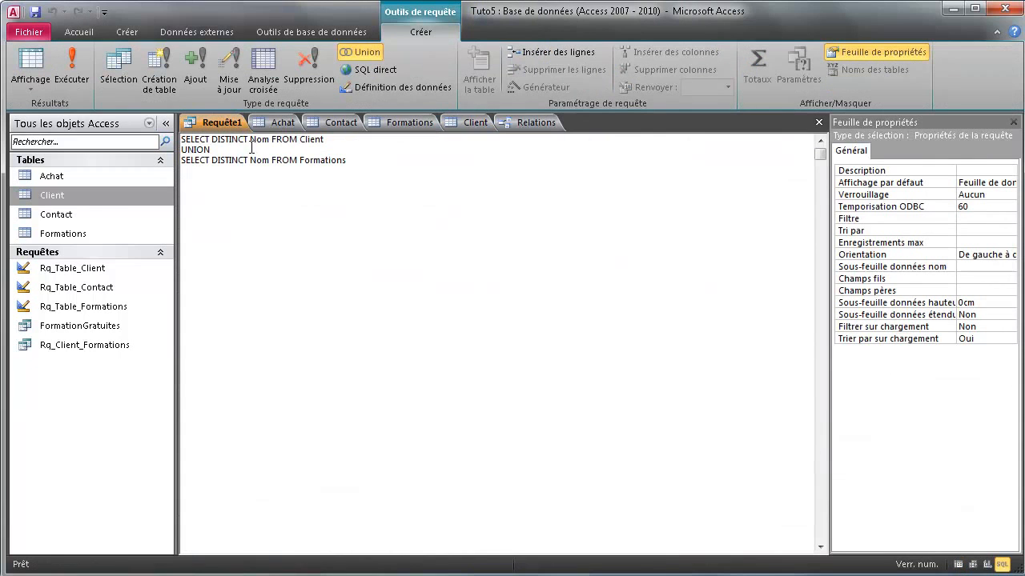
pyautogui.moveTo(256, 143); pyautogui.dragTo(284, 142)
pyautogui.moveTo(251, 160); pyautogui.dragTo(300, 160)
# Step: Replace Nom with * in both SELECT DISTINCT statements, for the Client and the Formations tables
pyautogui.click(569, 381)
pyautogui.press('BackSpace')
pyautogui.press('BackSpace')
pyautogui.press('BackSpace')
pyautogui.press('BackSpace')
pyautogui.write('*')
pyautogui.click(268, 158)
pyautogui.press('BackSpace')
pyautogui.press('BackSpace')
pyautogui.press('BackSpace')
pyautogui.press('BackSpace')
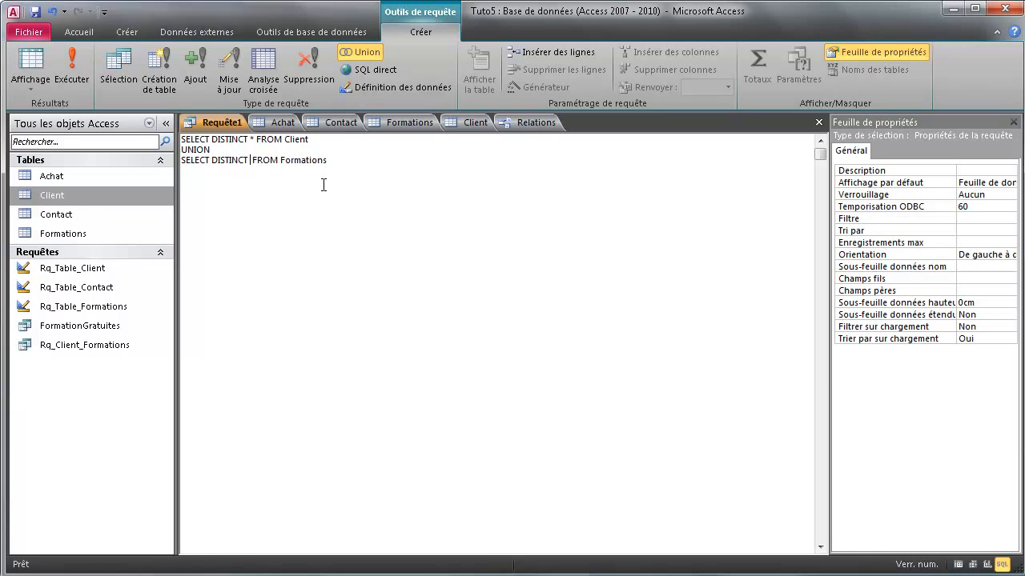
pyautogui.write('*')
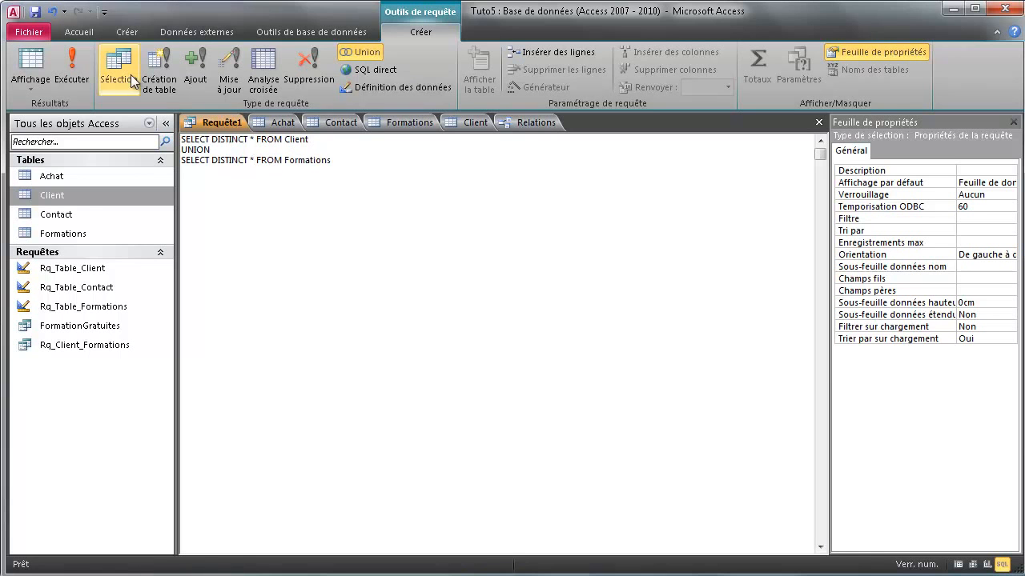
# Step: Try to run the UNION query on all columns of Client and Formations, and dismiss the alert
pyautogui.click(73, 70)
pyautogui.moveTo(639, 367); pyautogui.dragTo(416, 243)
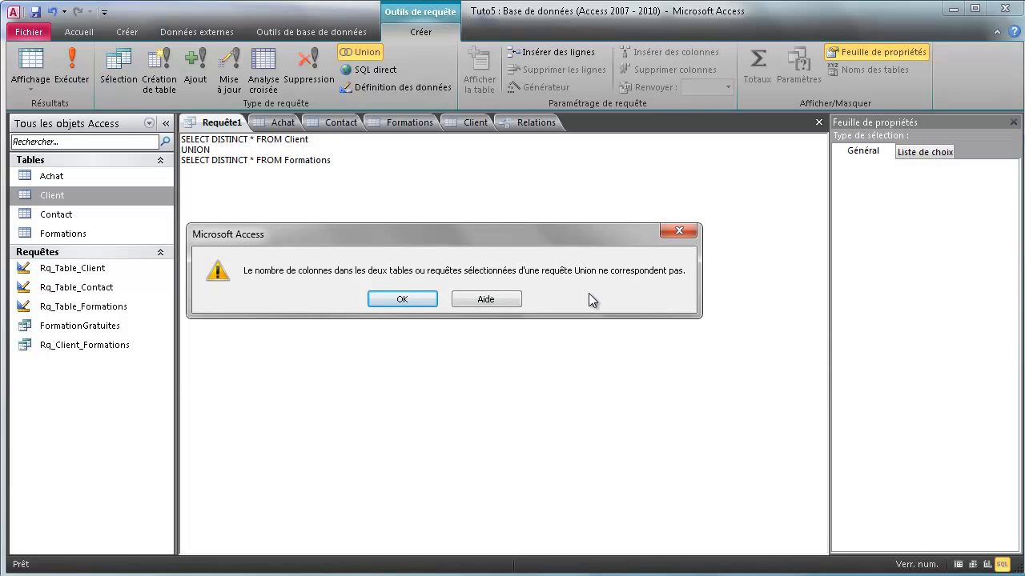
pyautogui.moveTo(493, 243); pyautogui.dragTo(611, 266)
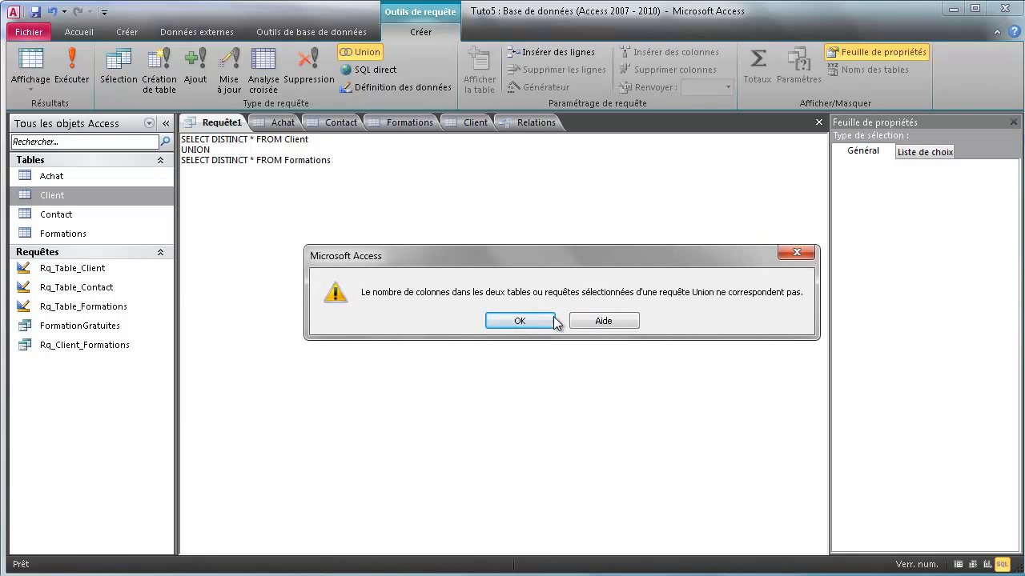
pyautogui.click(551, 321)
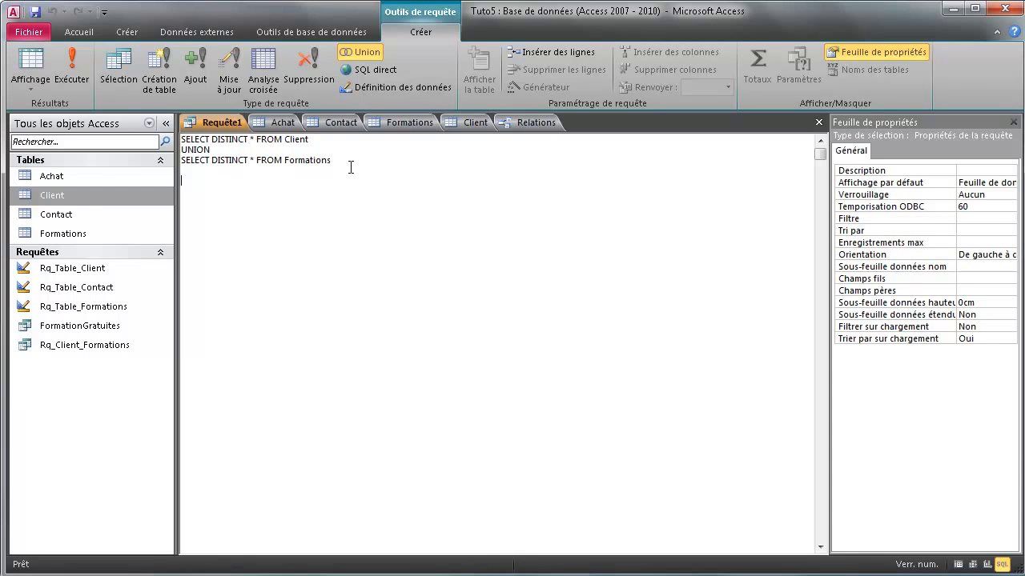
# Step: Highlight the whole UNION query, and select the last record in the Client datasheet
pyautogui.moveTo(351, 167); pyautogui.dragTo(181, 138)
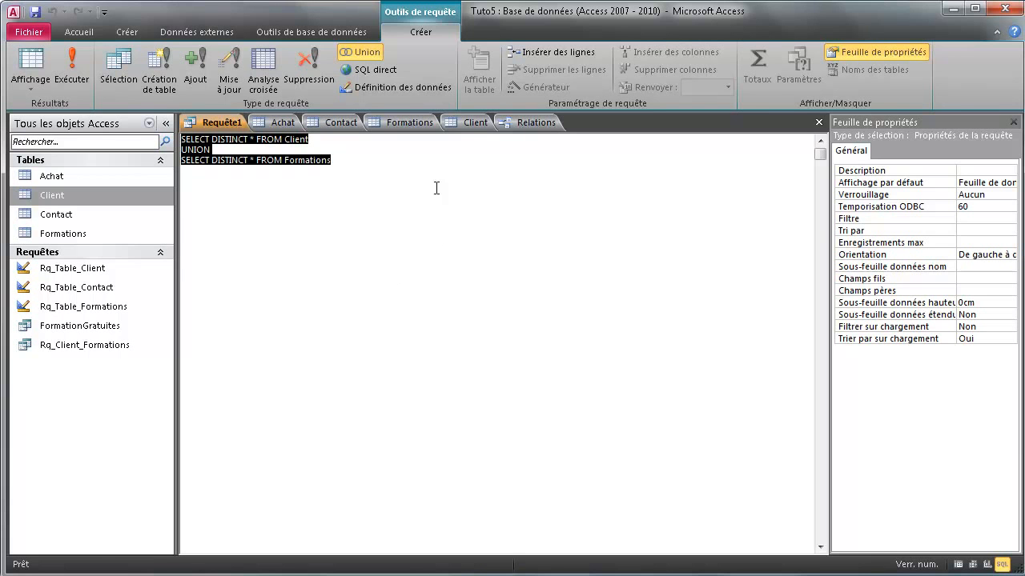
pyautogui.click(465, 125)
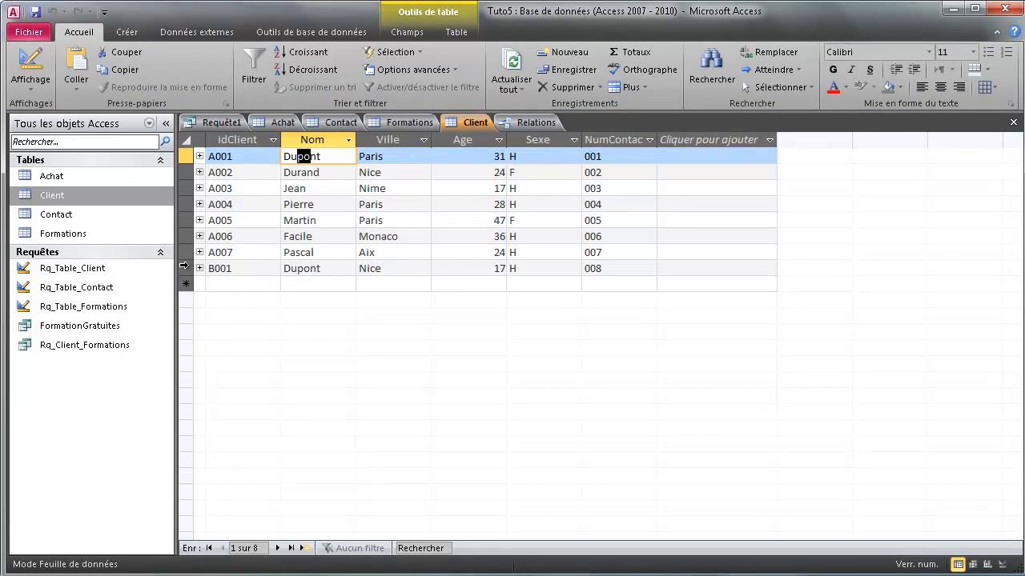
pyautogui.click(184, 266)
pyautogui.rightClick(184, 267)
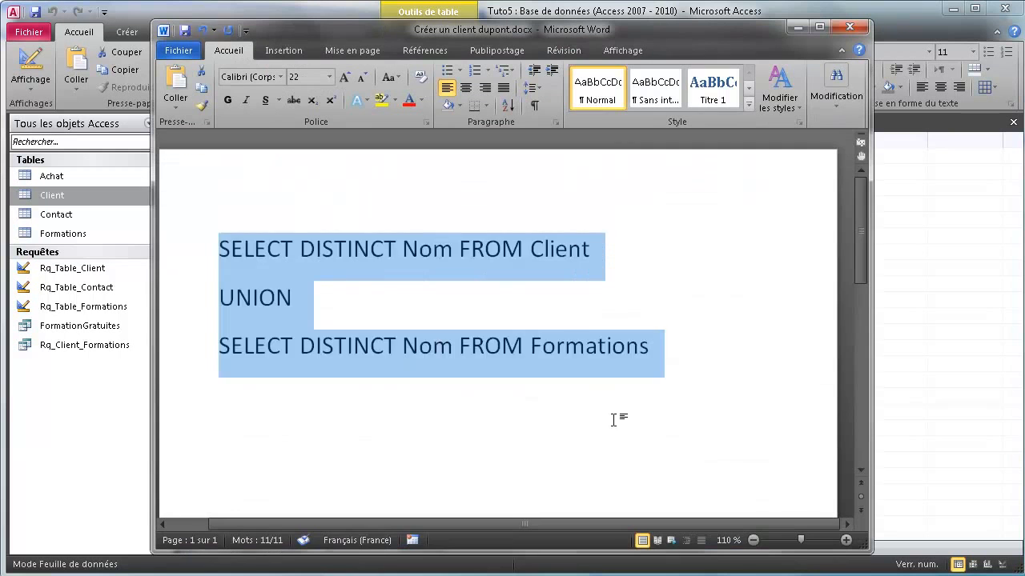
# Step: In Word, replace the UNION query with DELETE FROM Client and a WHERE line matching Client.Nom to the client's surname
pyautogui.moveTo(613, 419); pyautogui.dragTo(236, 246)
pyautogui.write('DELETE')
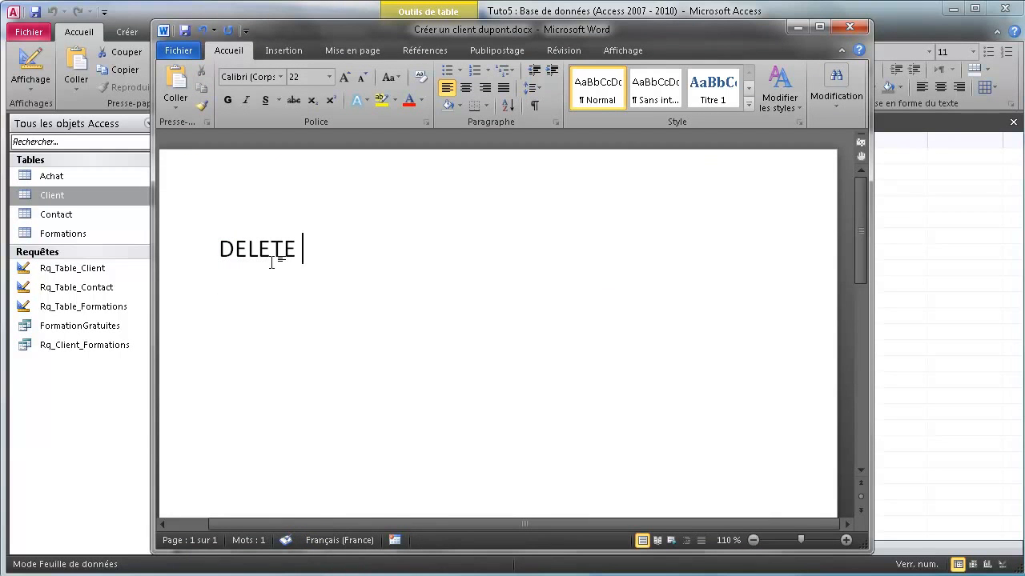
pyautogui.write(' FROM Client')
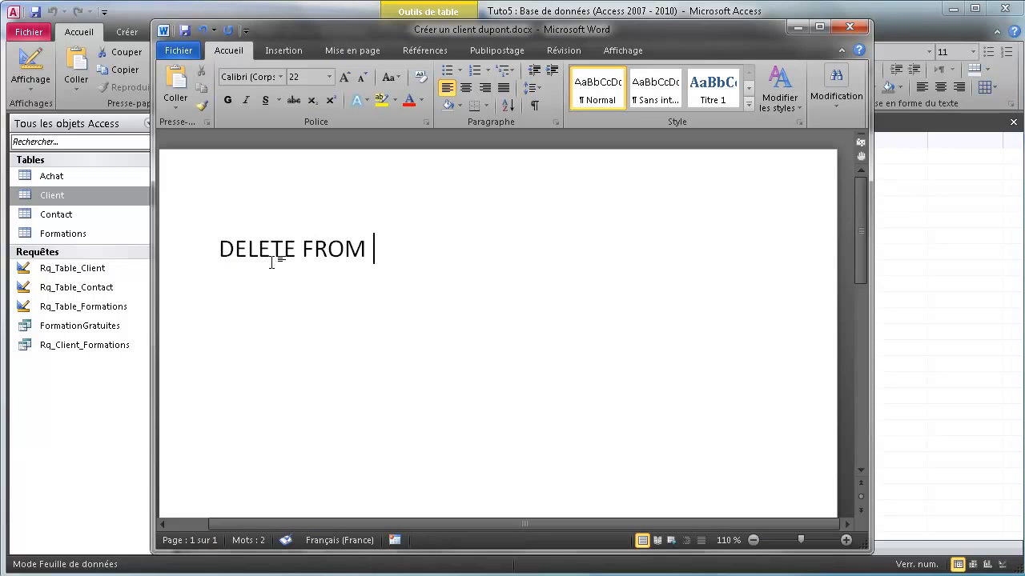
pyautogui.press('Return')
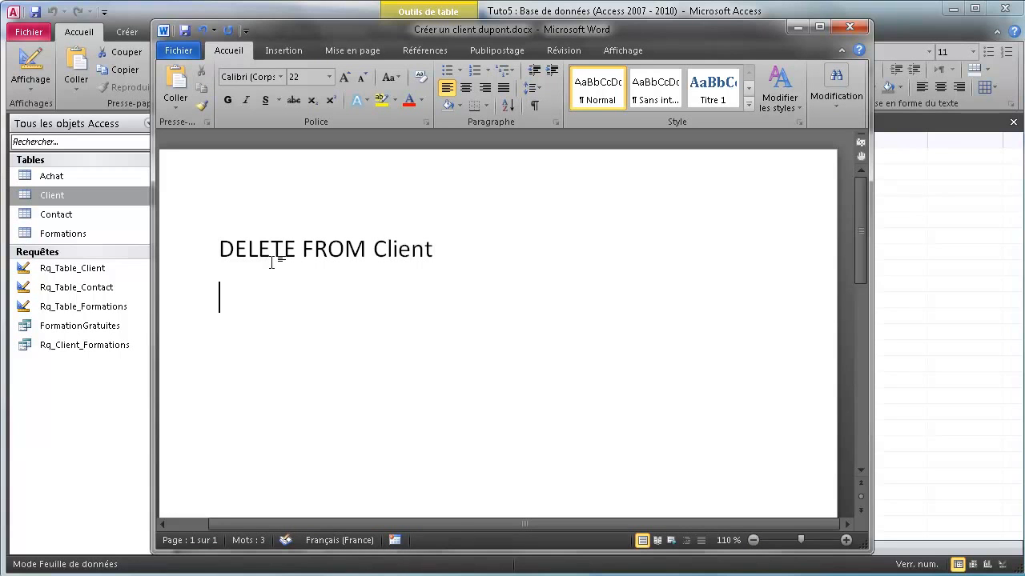
pyautogui.write('WHERE')
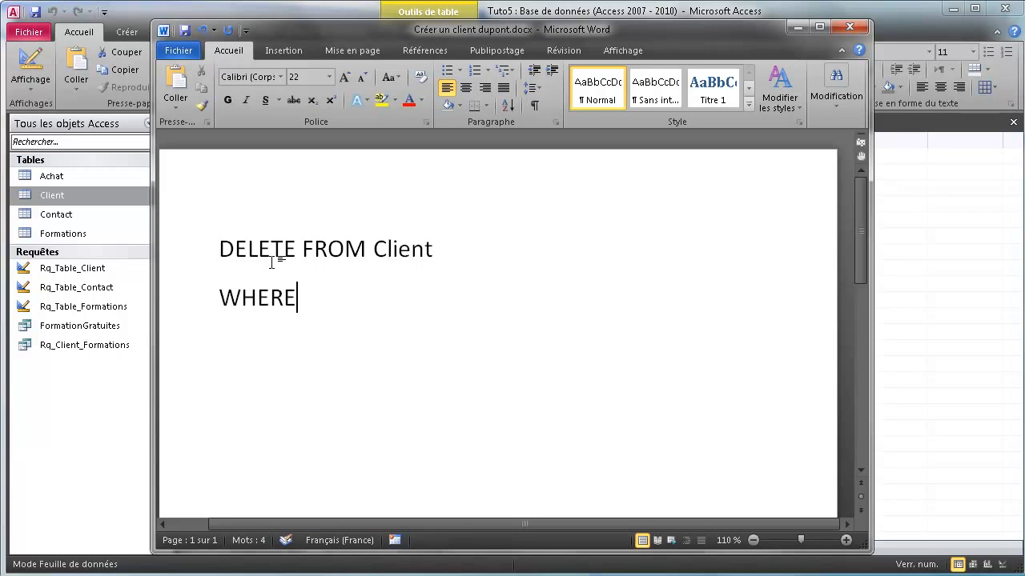
pyautogui.write(' Client.N')
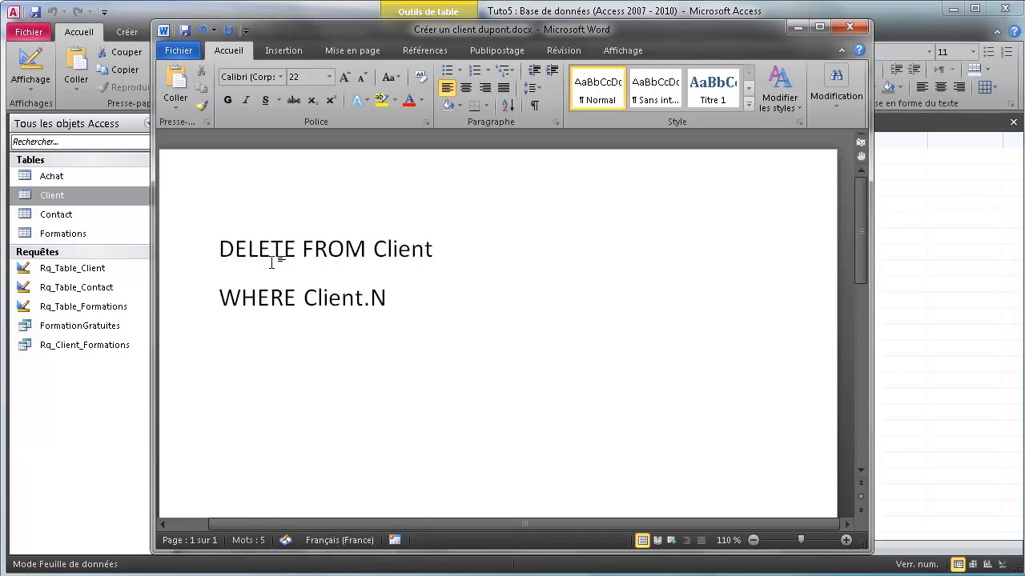
pyautogui.write('om = ')
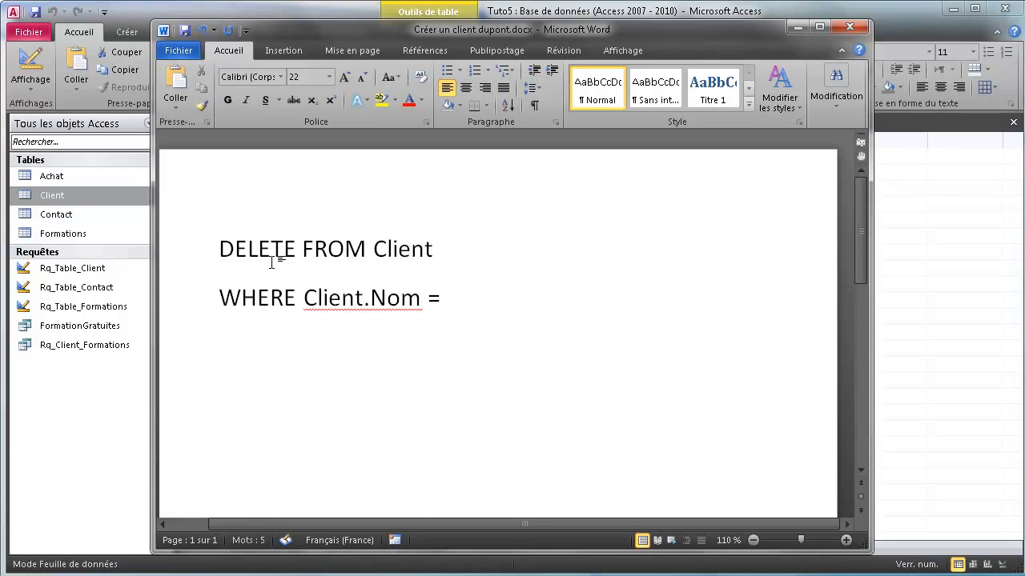
pyautogui.write('Dupont')
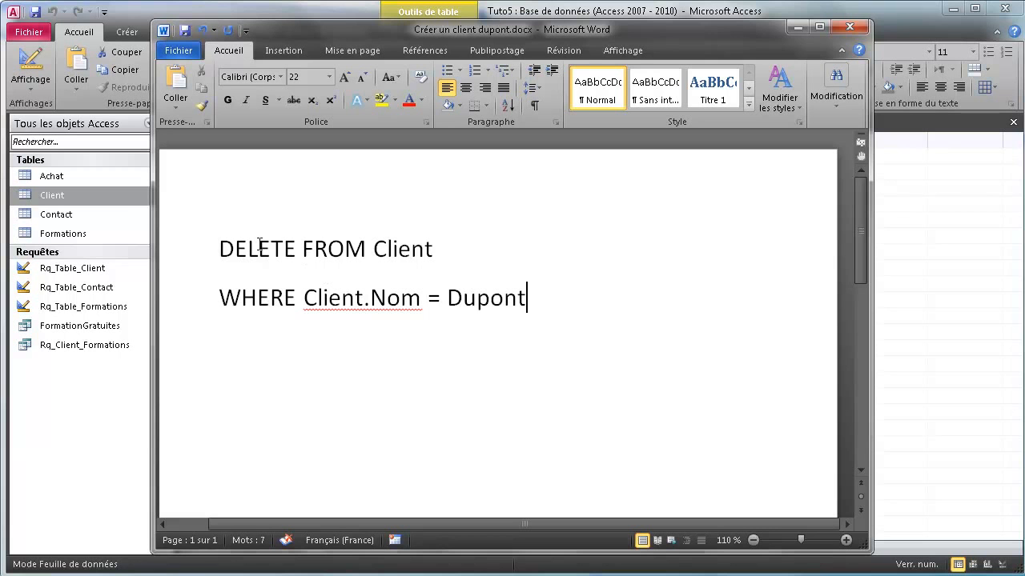
# Step: Review the DELETE and WHERE lines by highlighting them, and compare them with the Client datasheet in Access
pyautogui.moveTo(219, 249); pyautogui.dragTo(382, 279)
pyautogui.moveTo(259, 291); pyautogui.dragTo(478, 319)
pyautogui.click(465, 315)
pyautogui.moveTo(273, 298); pyautogui.dragTo(476, 306)
pyautogui.click(573, 307)
pyautogui.click(910, 237)
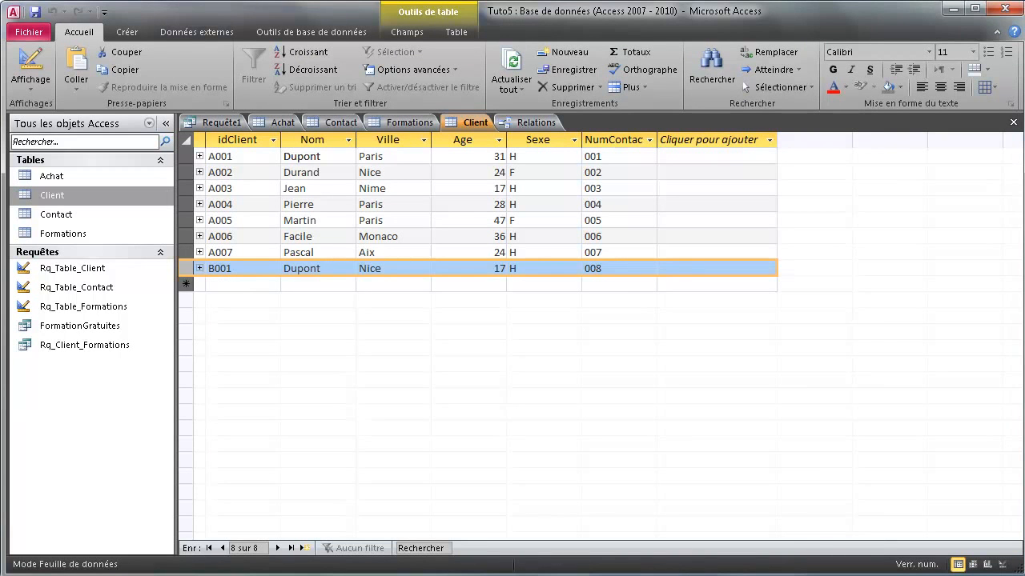
# Step: Back in Word, replace Nom with idClient in the WHERE condition
pyautogui.click(509, 568)
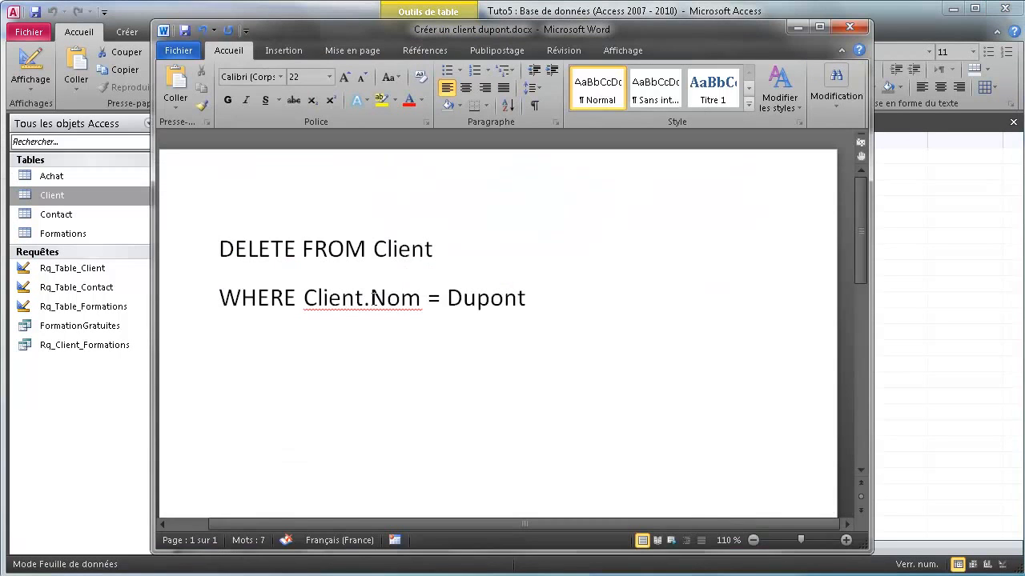
pyautogui.moveTo(370, 297); pyautogui.dragTo(421, 298)
pyautogui.write('i')
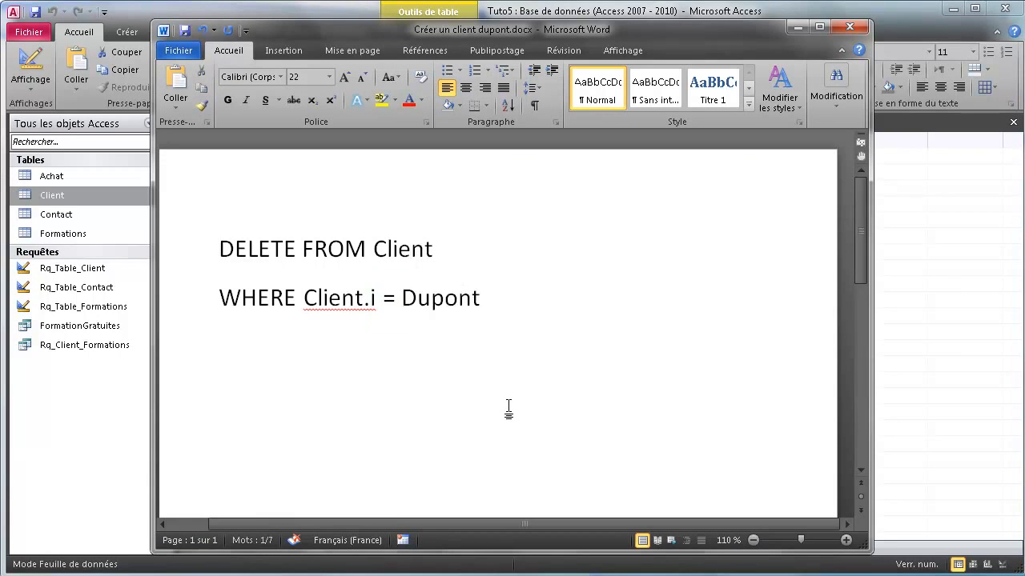
pyautogui.write('dClient')
# Step: Replace the surname in the WHERE condition with the last client record's ID, and highlight the condition
pyautogui.press('Right')
pyautogui.press('Right')
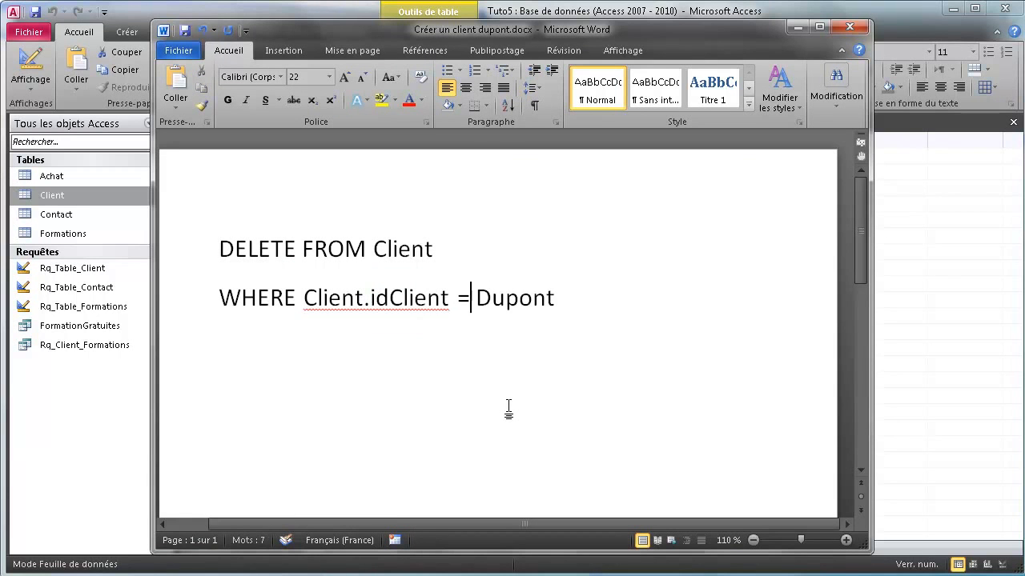
pyautogui.press('Delete')
pyautogui.press('Delete')
pyautogui.press('Delete')
pyautogui.press('Delete')
pyautogui.press('Delete')
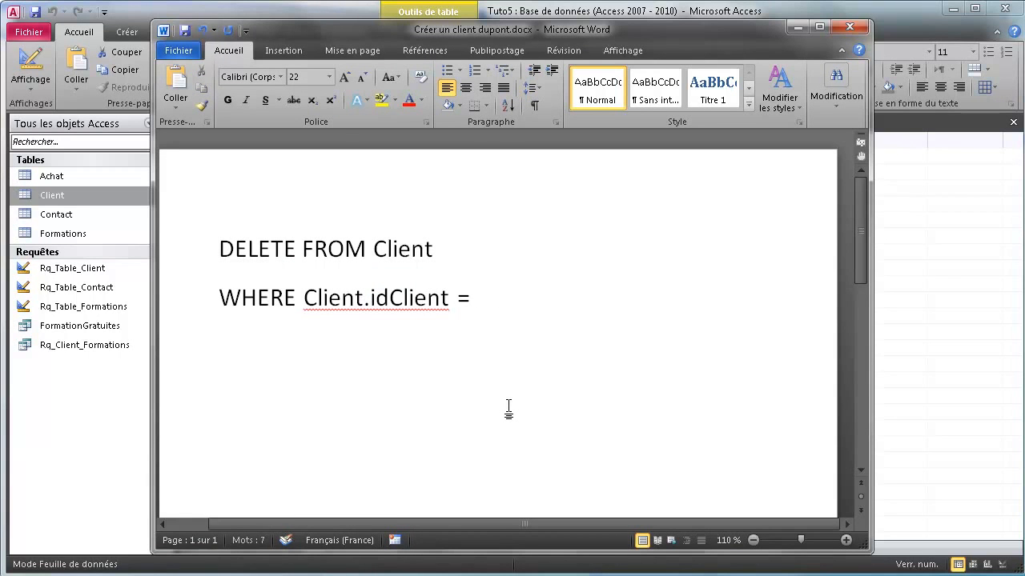
pyautogui.write('B001')
pyautogui.moveTo(540, 297); pyautogui.dragTo(370, 298)
pyautogui.click(635, 390)
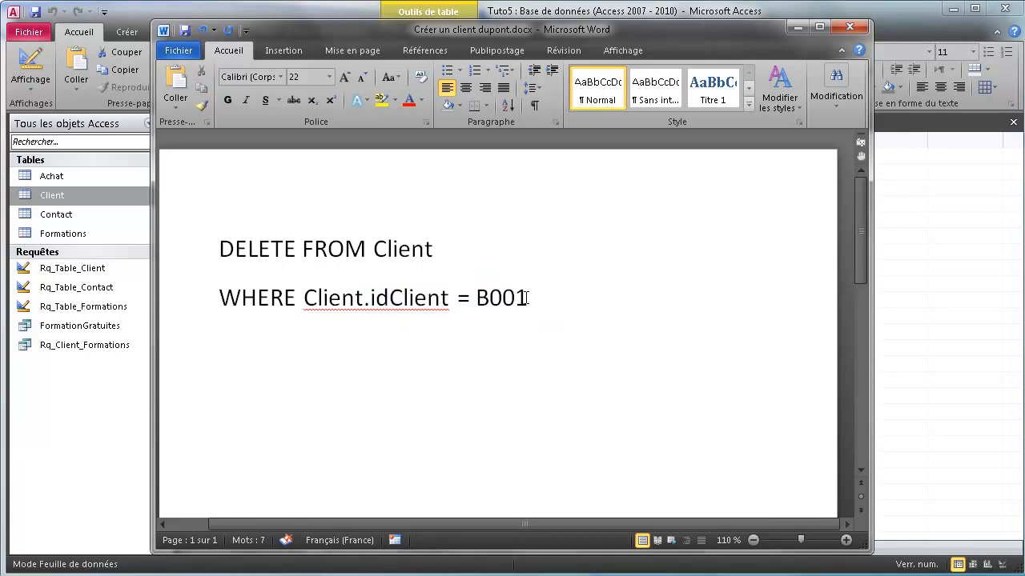